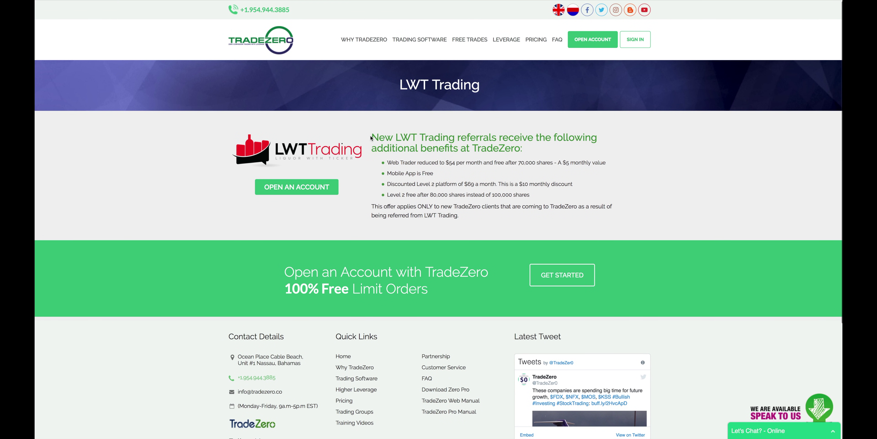
Highlight and read through the LWT Trading referral offer details and logo
mouse_move(371, 135)
mouse_down()
mouse_move(545, 197)
mouse_move(514, 219)
mouse_move(387, 139)
mouse_up()
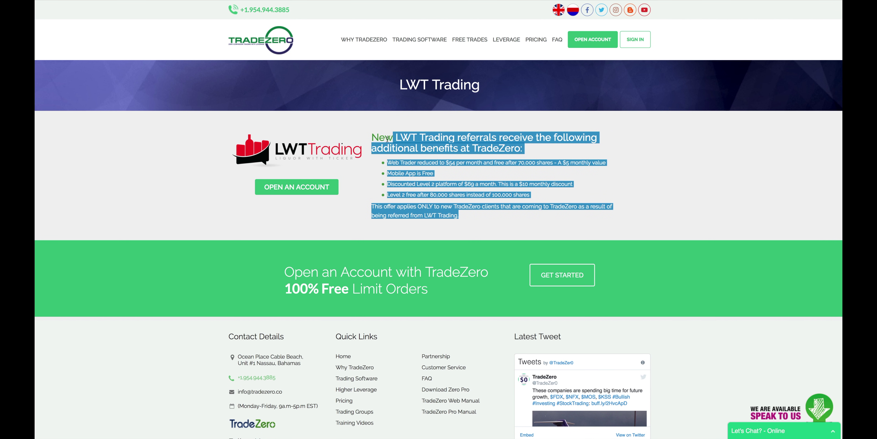
click(421, 147)
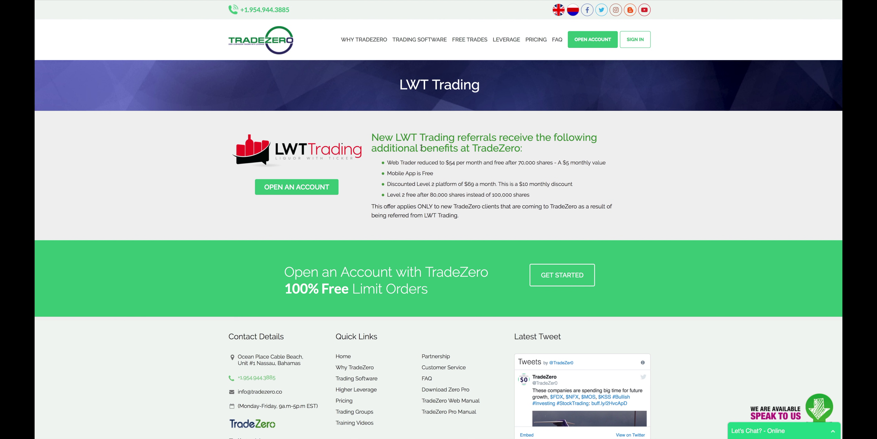
drag(466, 220, 290, 130)
click(282, 122)
drag(373, 137, 310, 194)
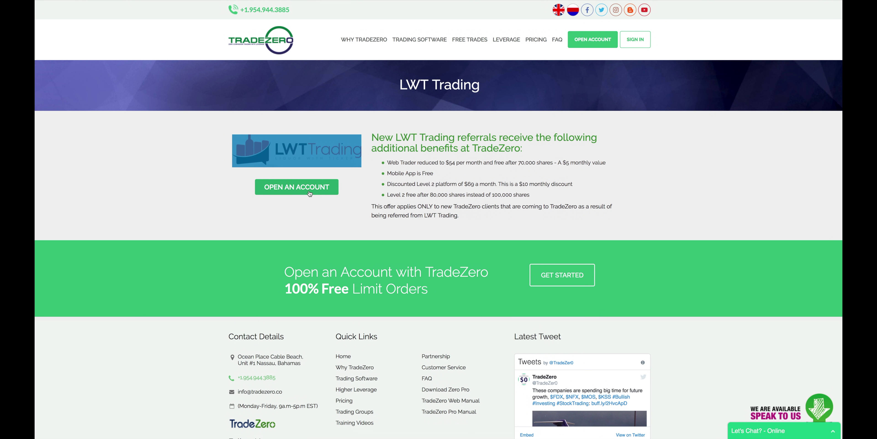
click(466, 204)
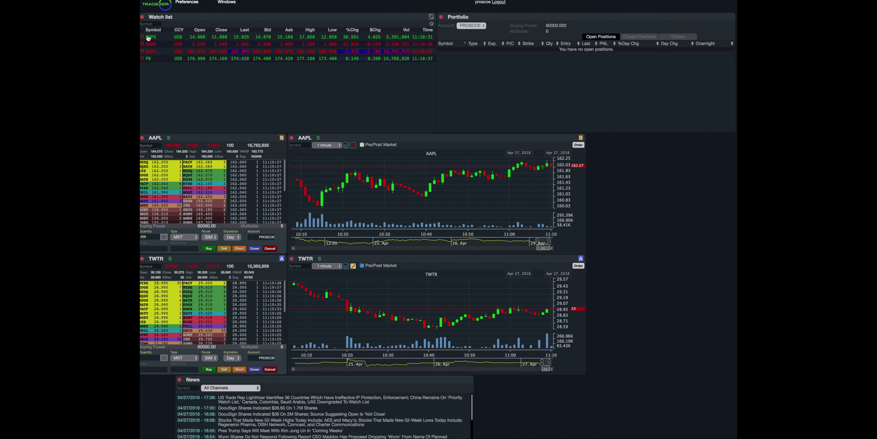
Enter tickers ('FBGOGL') in the watch list Symbol field to add rows
click(177, 28)
text(F)
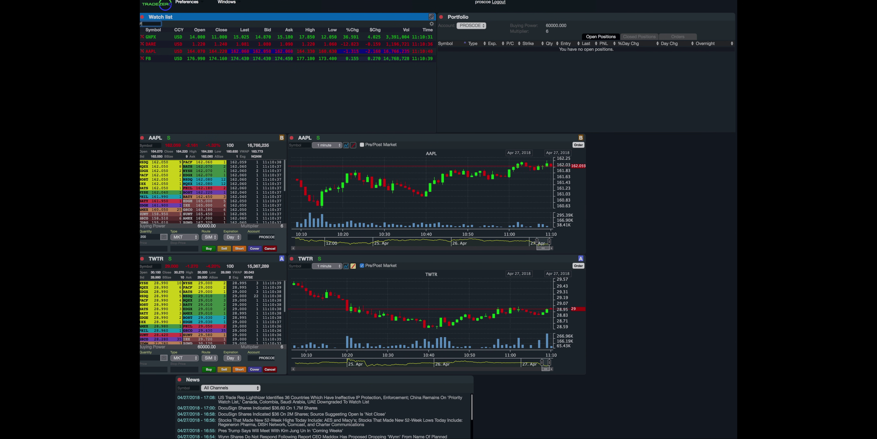
text(B)
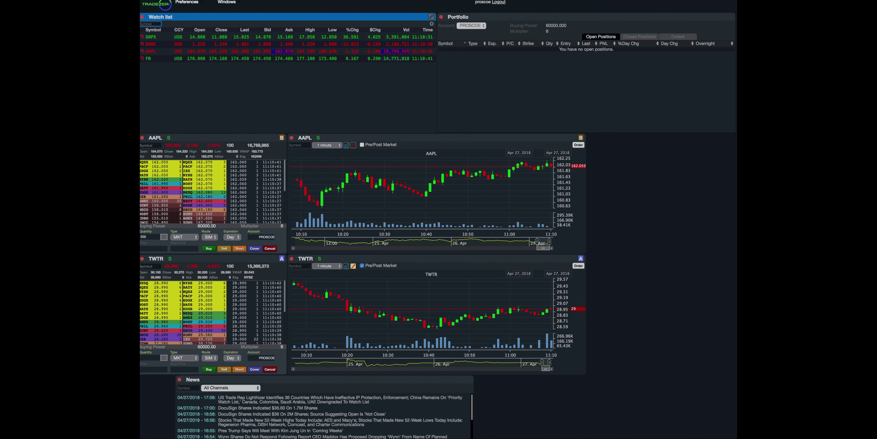
text(GOGL)
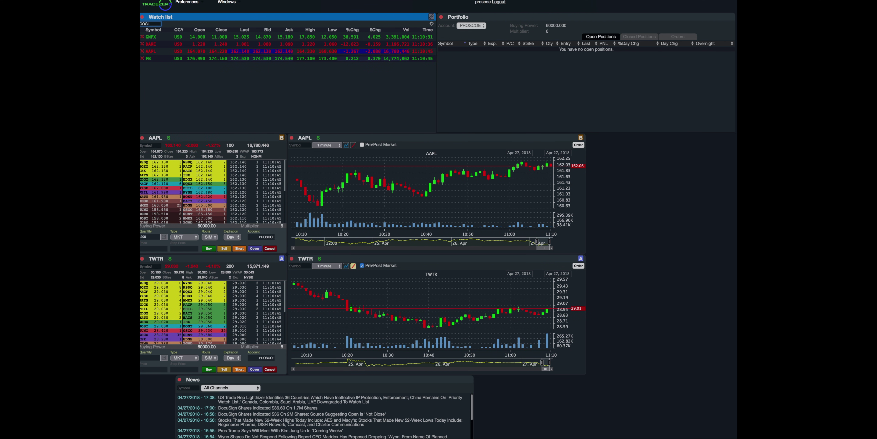
key(Return)
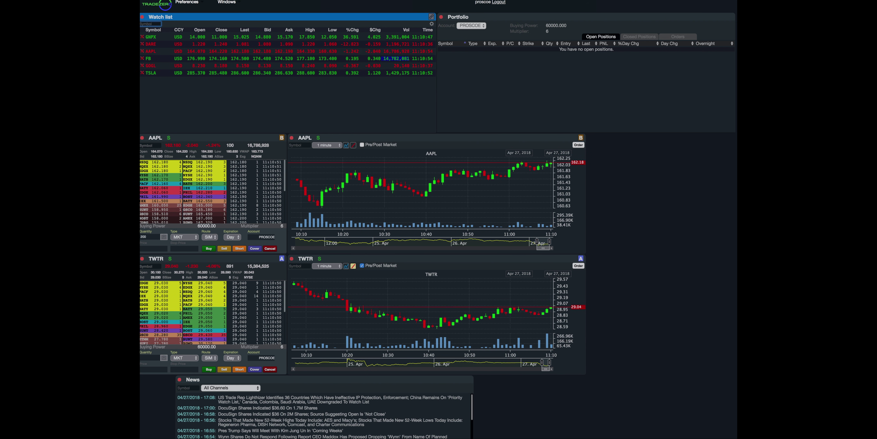
key(BackSpace)
key(BackSpace)
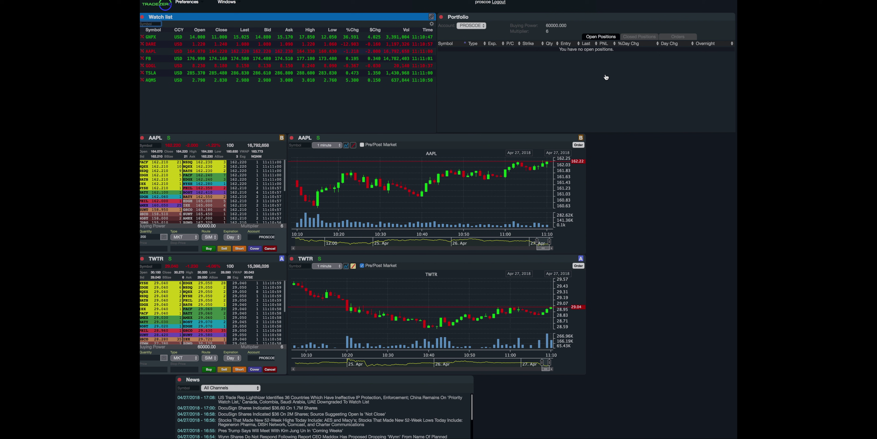
click(200, 3)
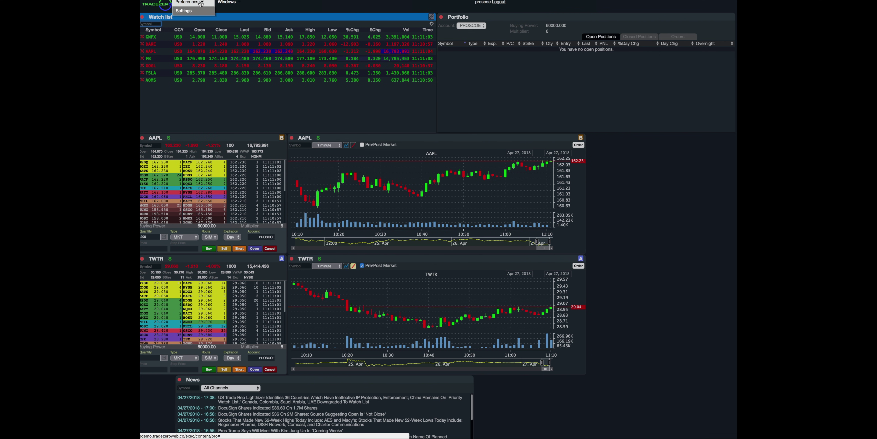
click(183, 10)
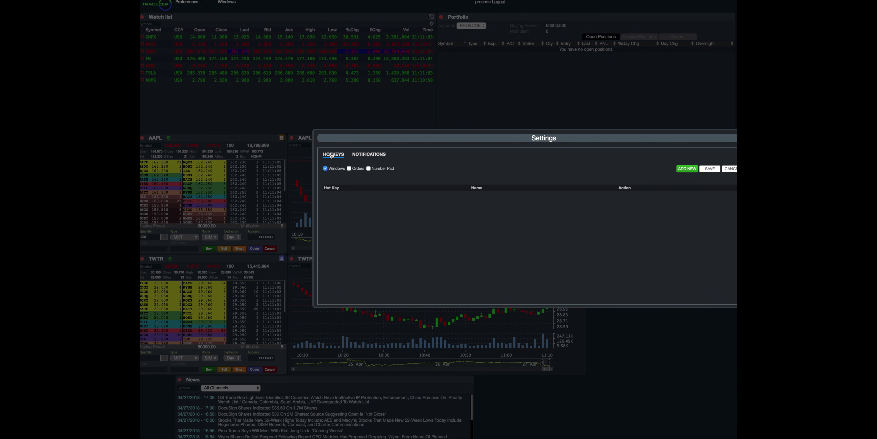
click(687, 169)
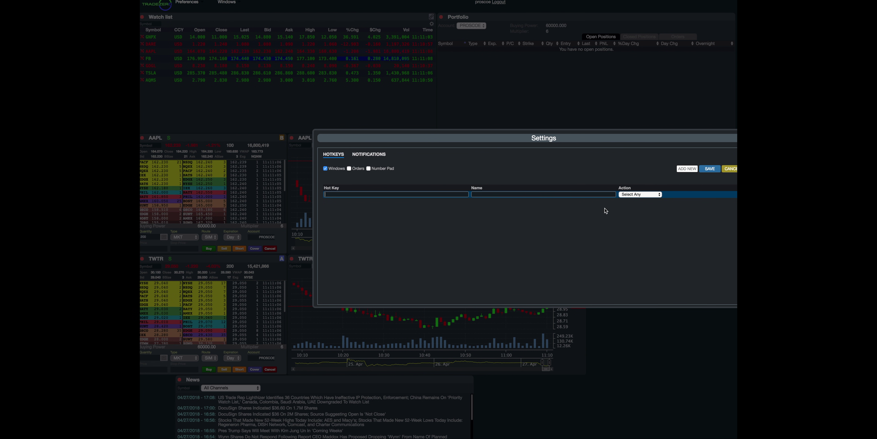
click(627, 195)
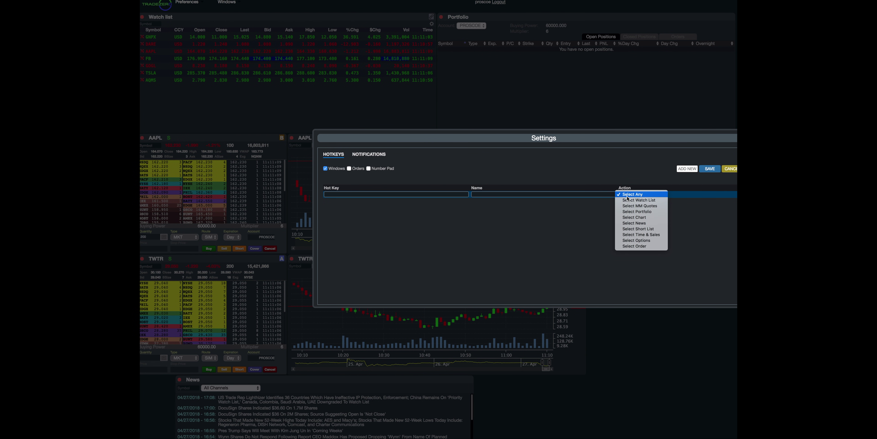
key(Escape)
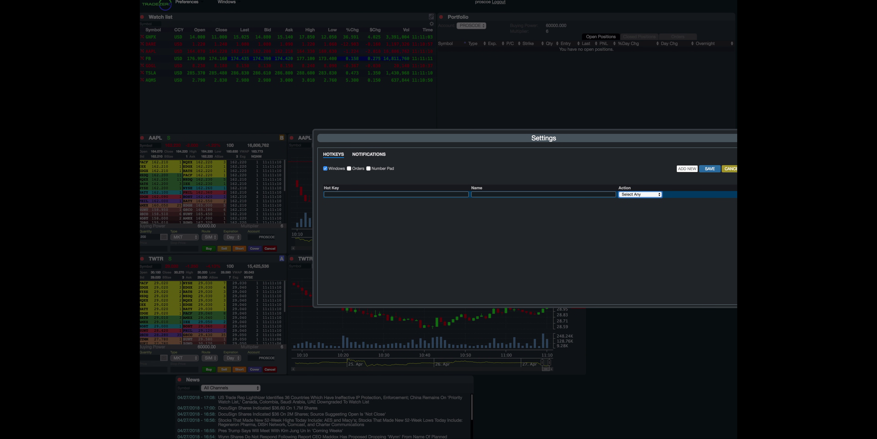
click(356, 156)
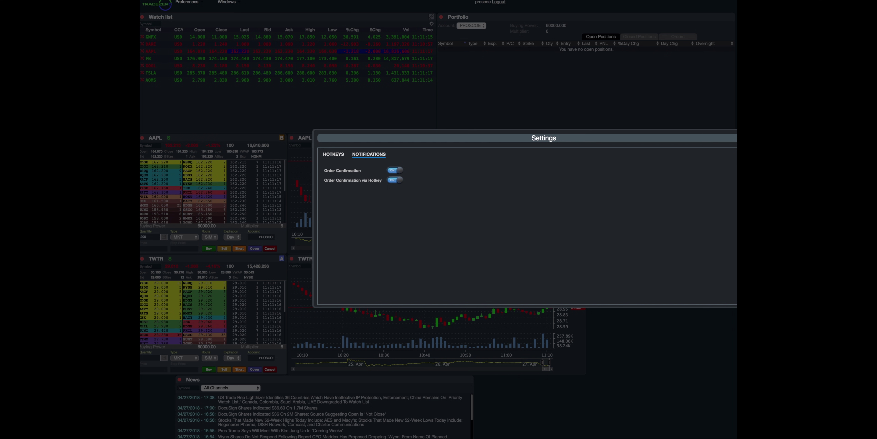
key(Escape)
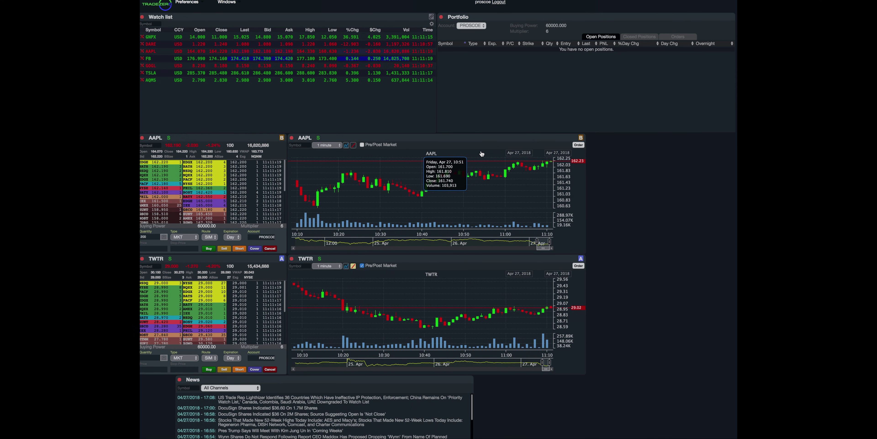
Unlink the AAPL level 2 and chart windows from their link groups
click(157, 145)
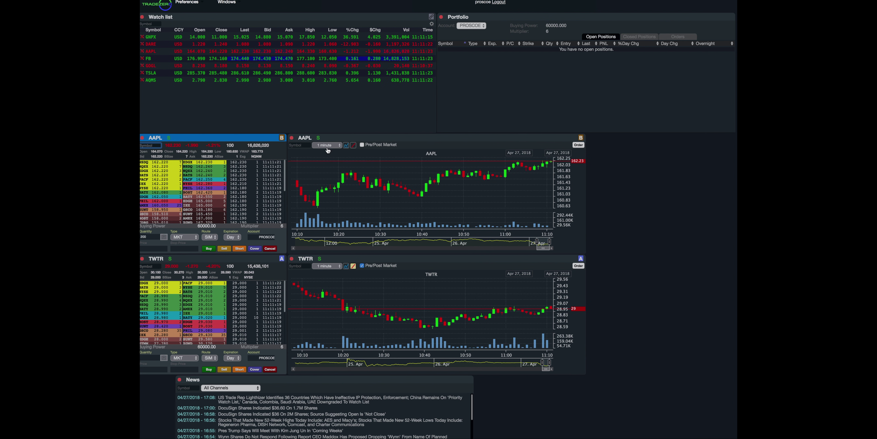
click(582, 139)
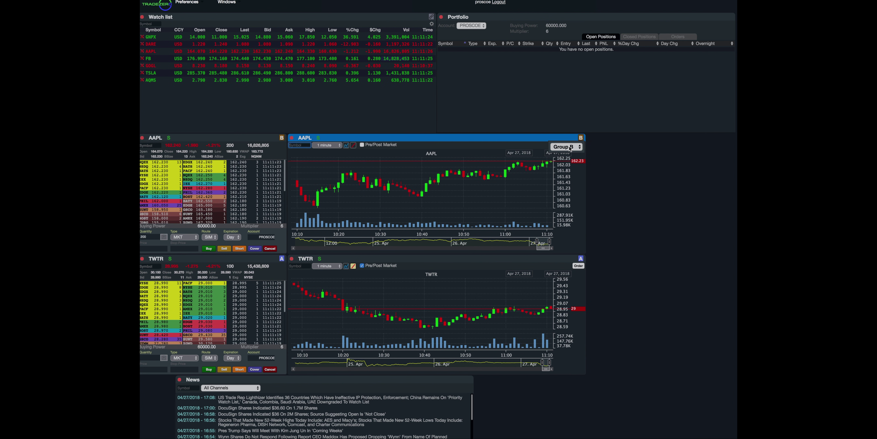
click(581, 138)
click(566, 131)
click(281, 140)
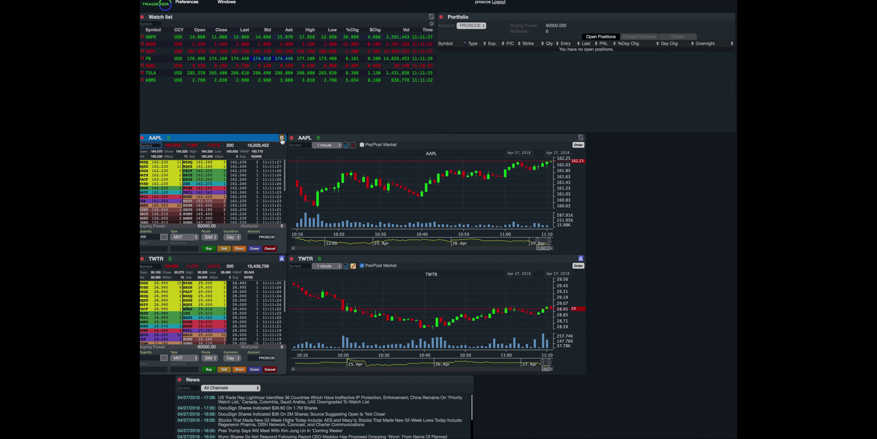
click(282, 138)
click(277, 133)
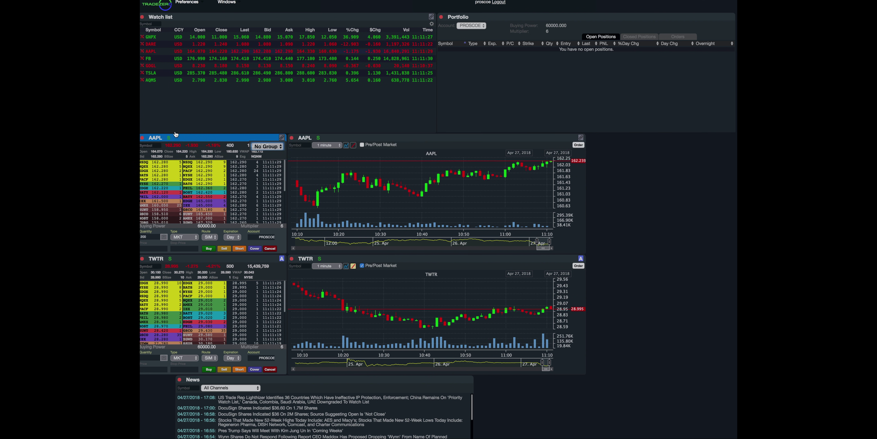
Load FB into the level 2 window and link it to Group C
click(158, 146)
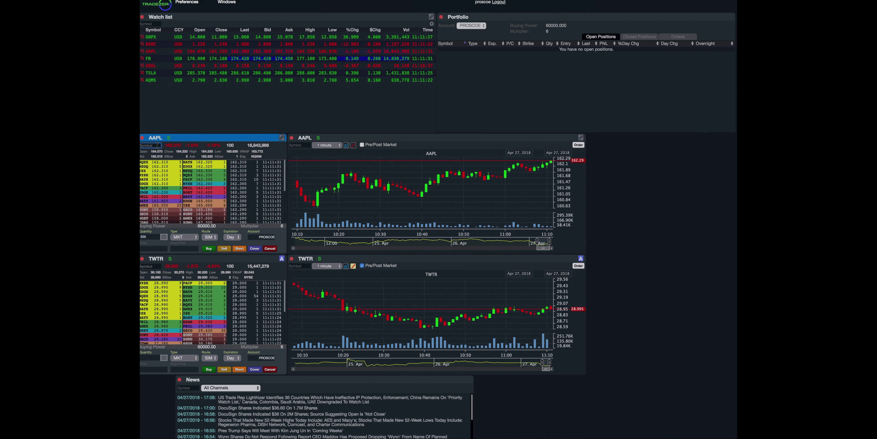
text(FB)
key(Return)
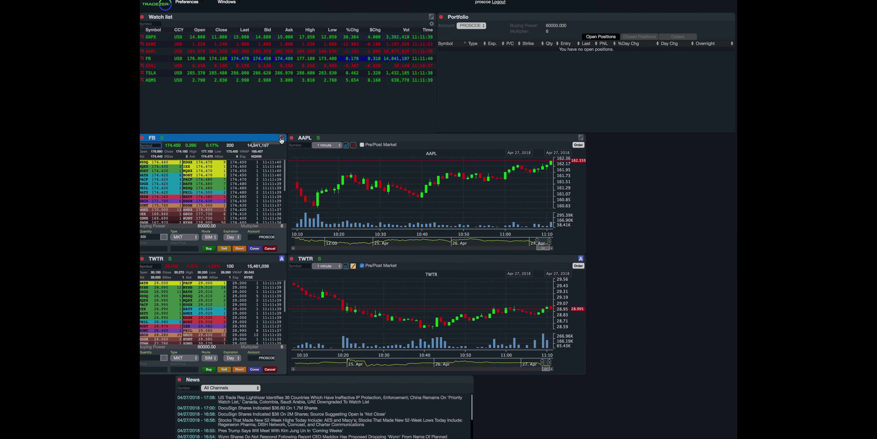
click(283, 138)
click(268, 147)
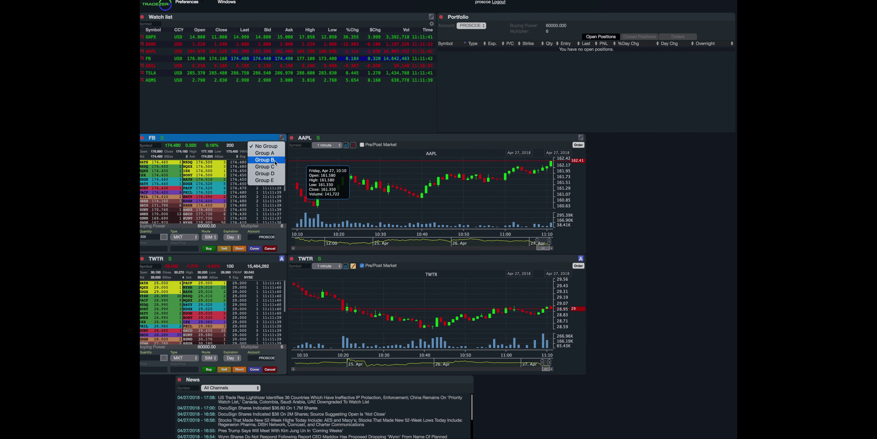
click(270, 167)
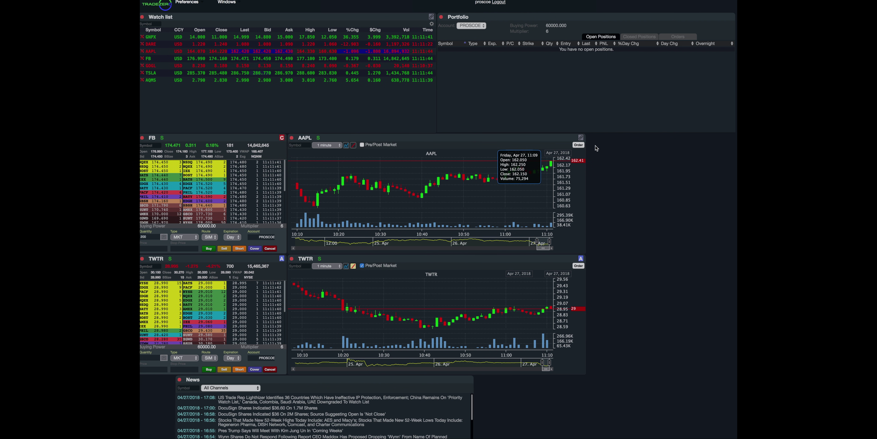
Link the top chart to Group C and switch it to 5-minute bars
click(581, 138)
click(566, 146)
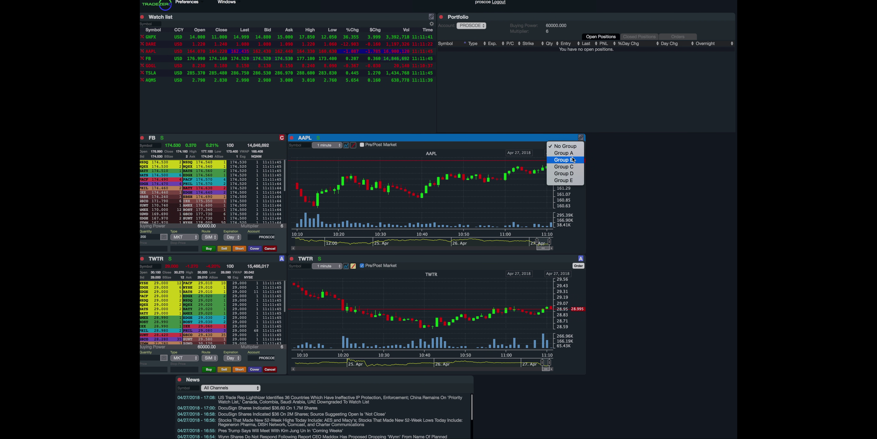
click(573, 167)
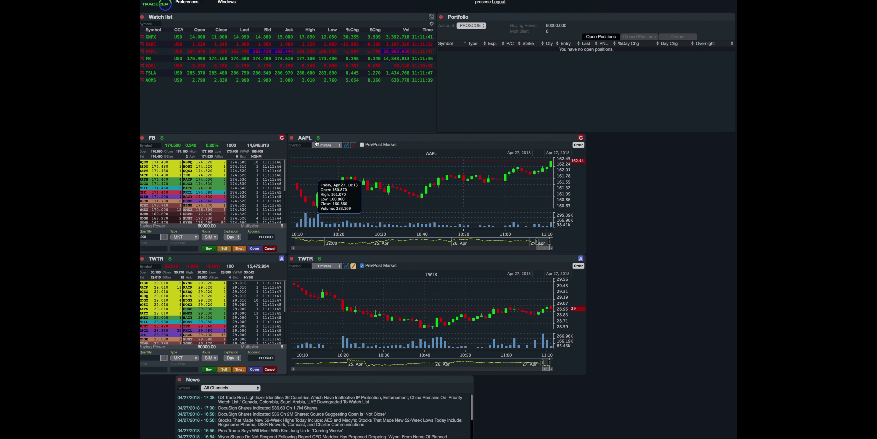
click(334, 147)
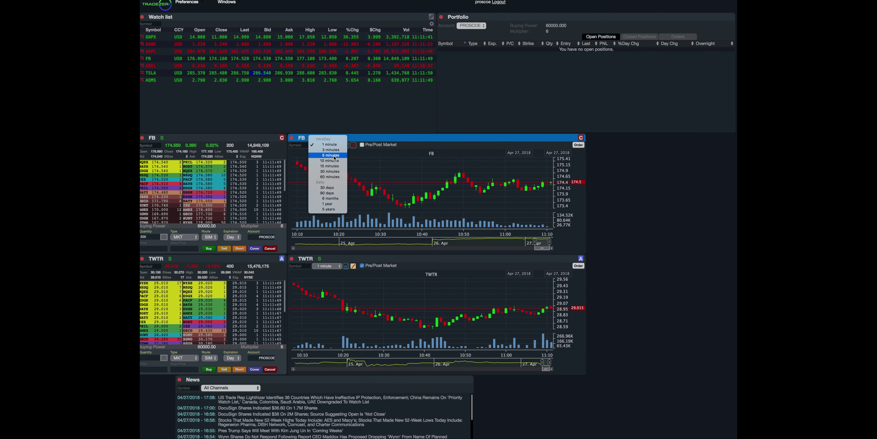
click(326, 145)
key(Down)
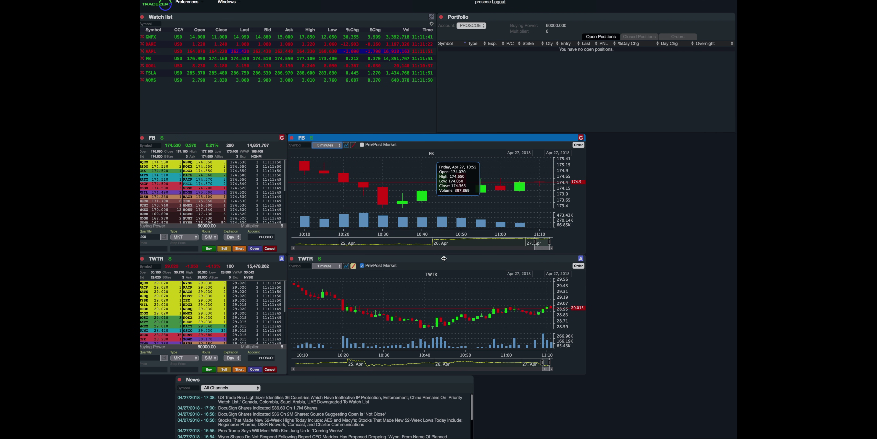
click(530, 203)
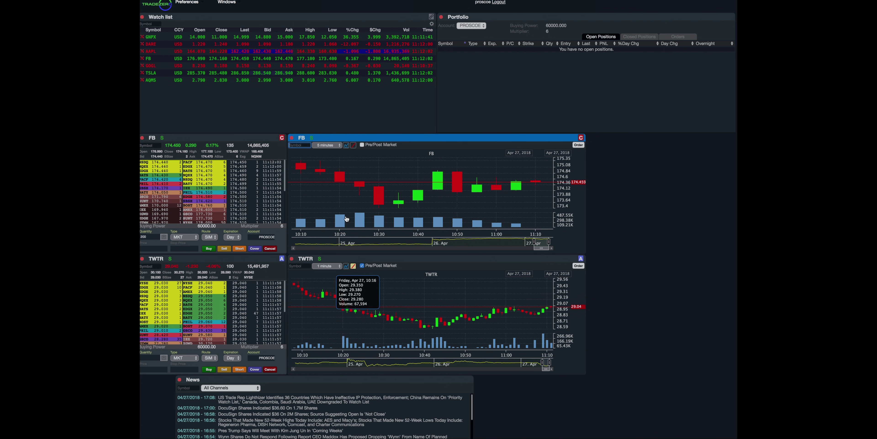
click(236, 3)
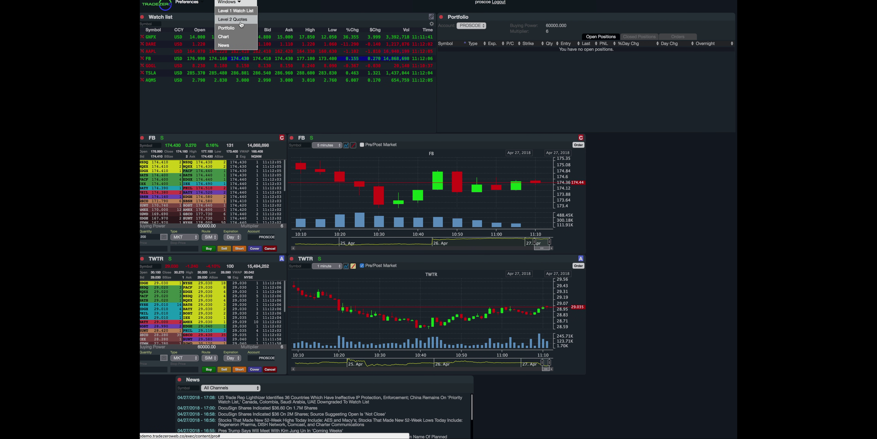
Add two new chart windows and move them toward the lower middle of the workspace
click(237, 37)
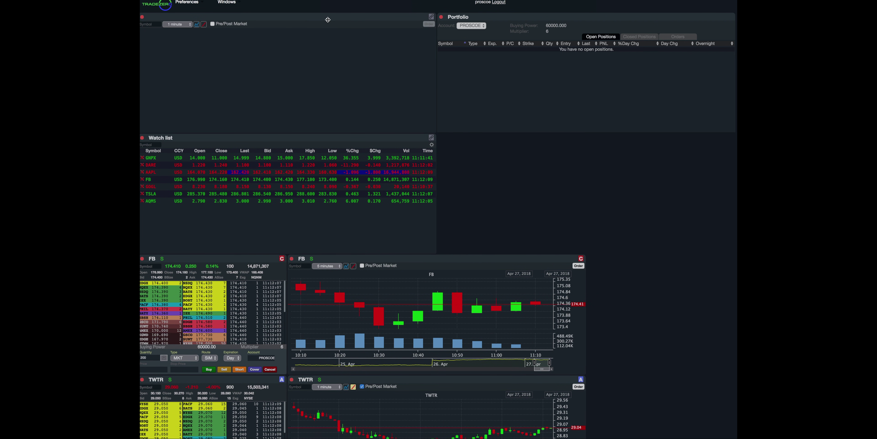
drag(340, 38, 473, 241)
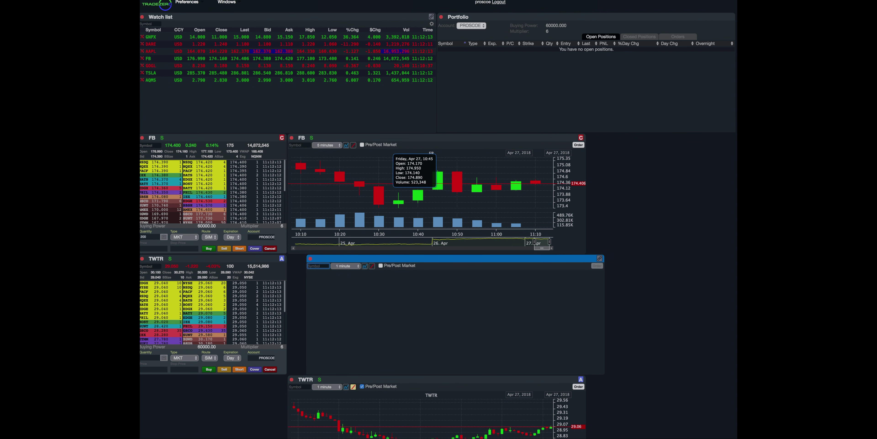
click(241, 3)
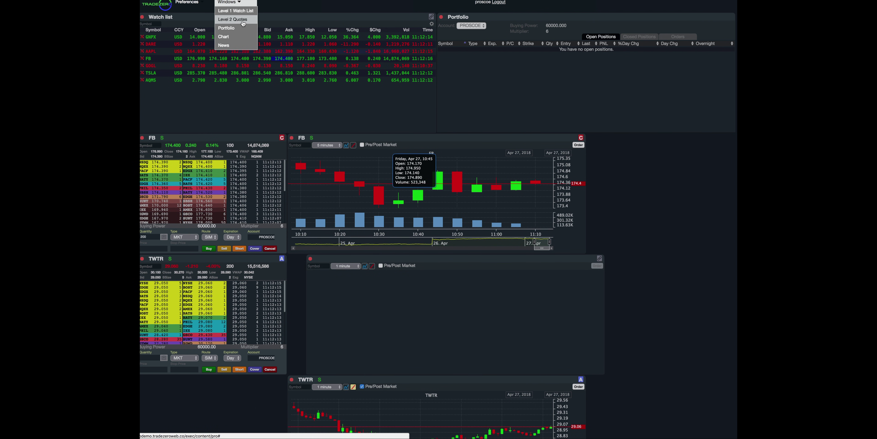
click(235, 37)
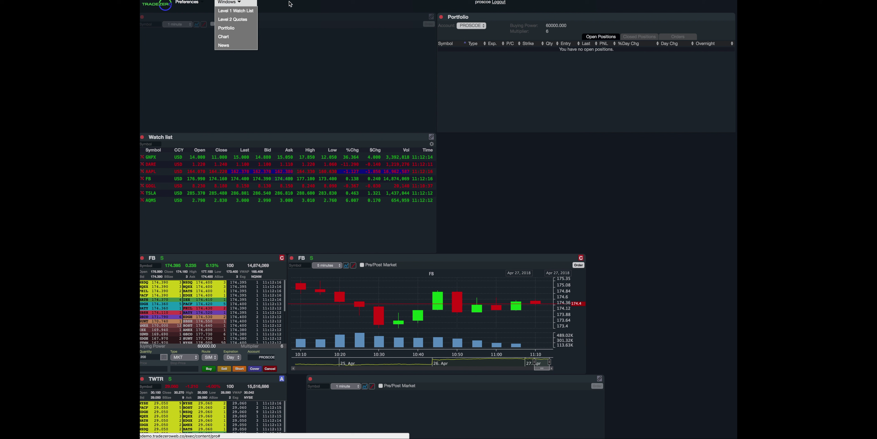
drag(313, 18, 477, 260)
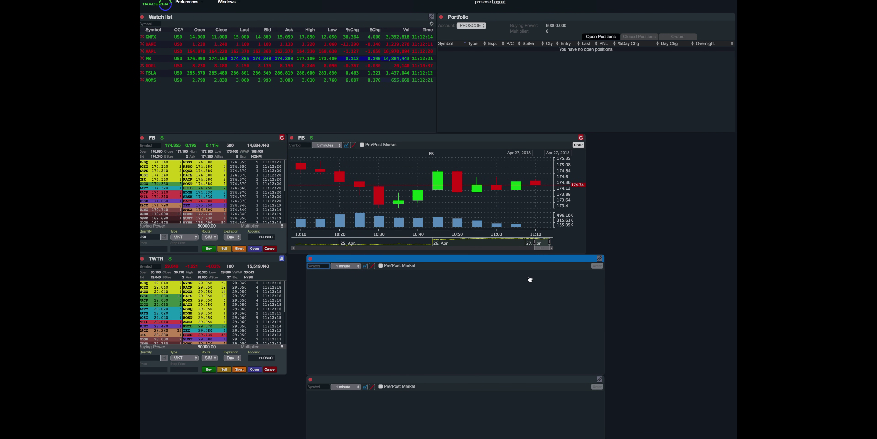
Move the TWTR quote window to the bottom left and dock the empty charts side by side
scroll(613, 233, down, 3)
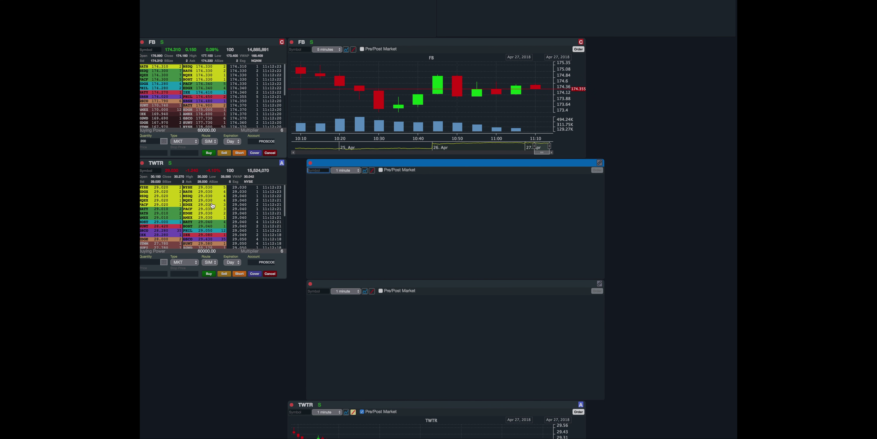
drag(182, 161, 311, 402)
scroll(247, 200, down, 1)
scroll(246, 200, up, 4)
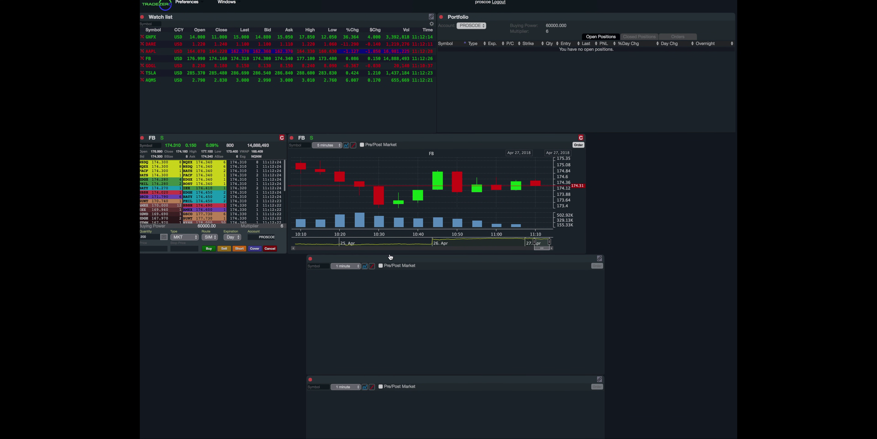
drag(427, 258, 357, 259)
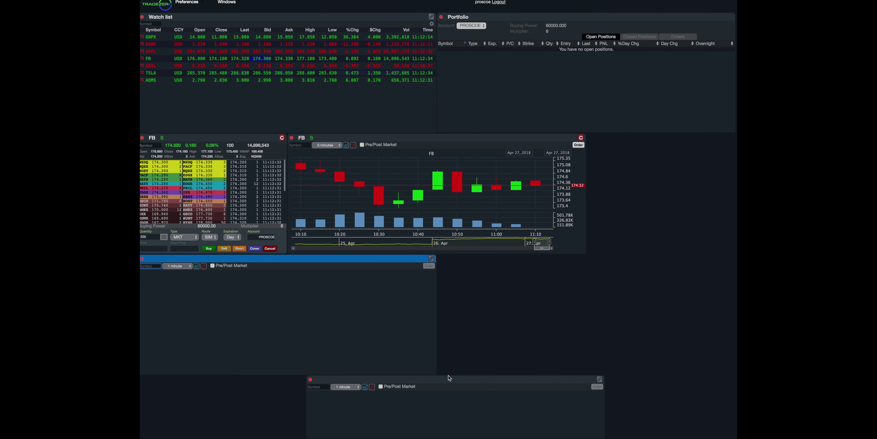
drag(404, 379, 593, 273)
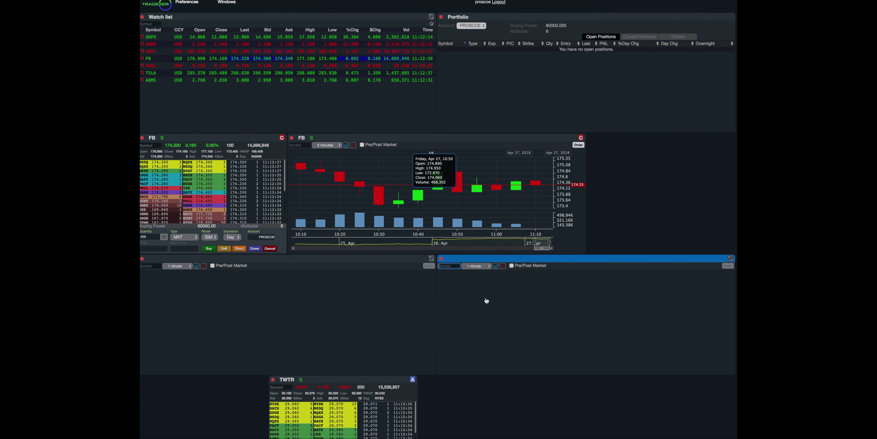
Link both new lower charts to Group C so they show FB
click(731, 258)
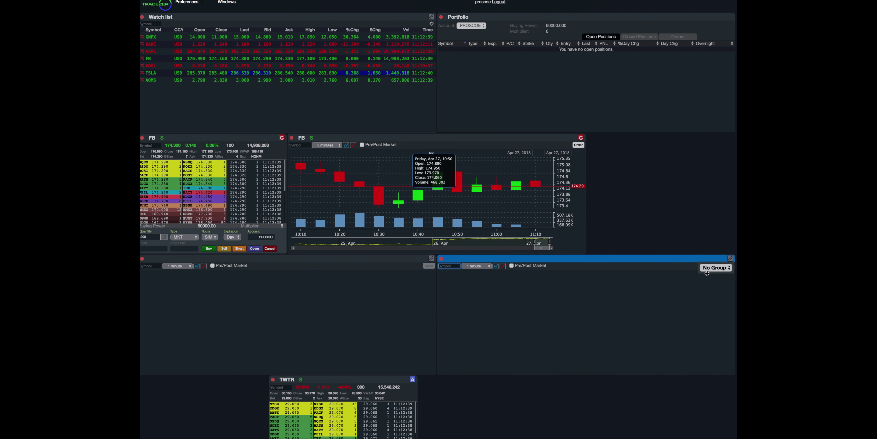
click(713, 287)
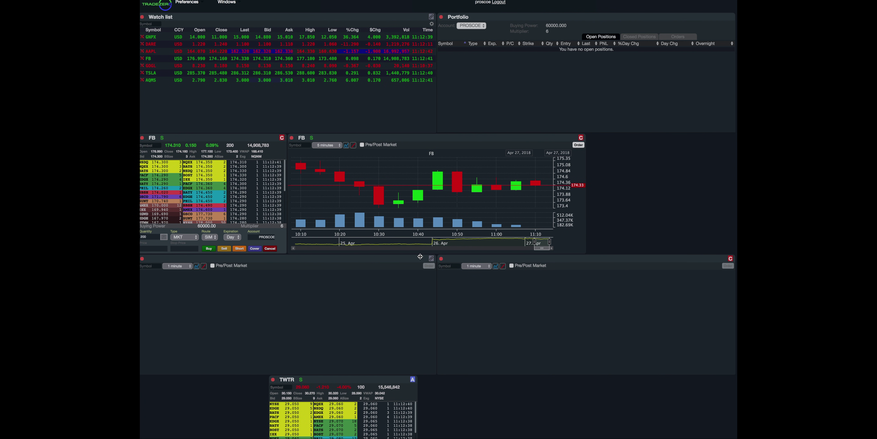
click(432, 259)
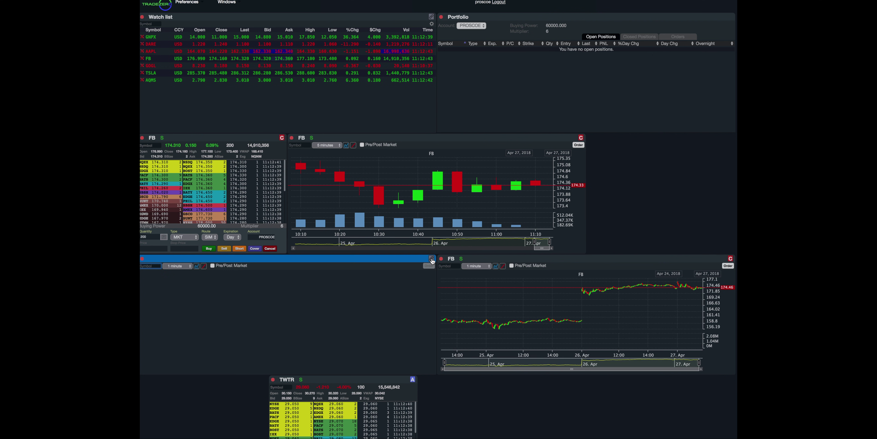
click(427, 269)
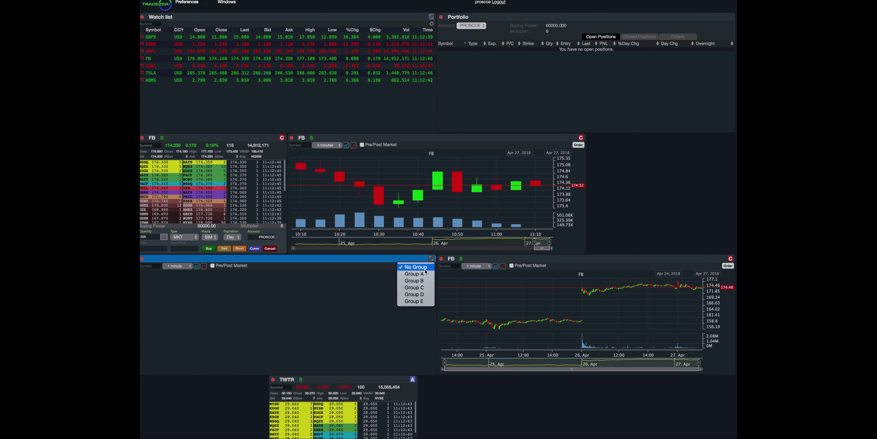
click(418, 288)
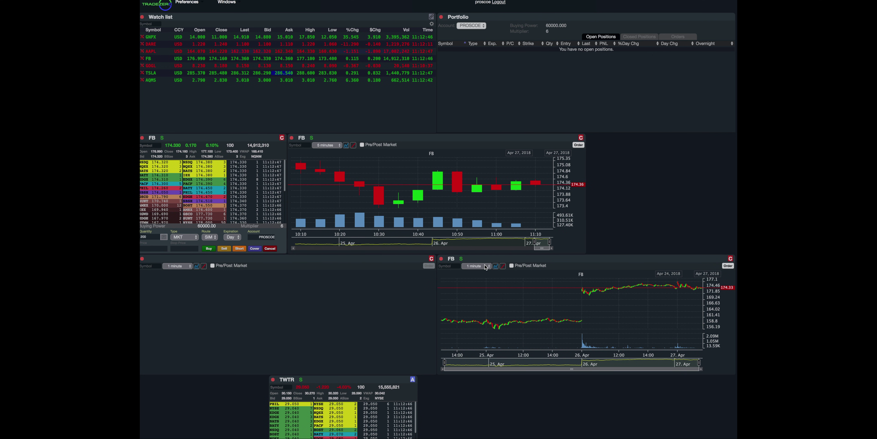
Set the FB charts to 1-minute, 5-minute and 15-minute bars
click(329, 147)
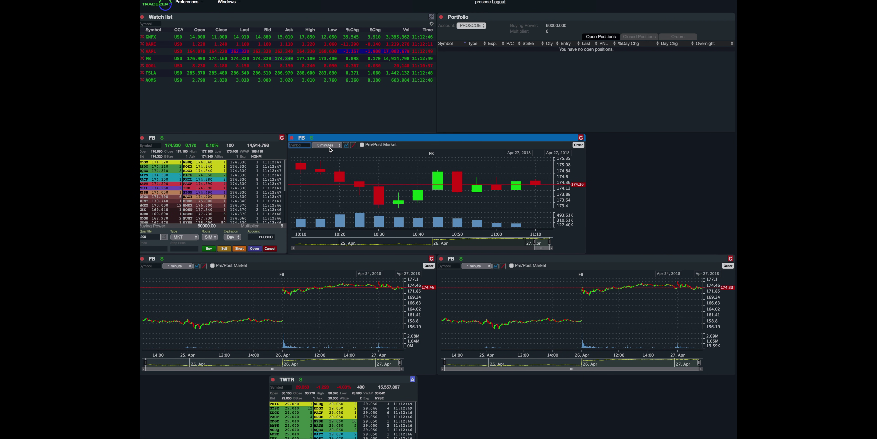
click(333, 146)
click(329, 134)
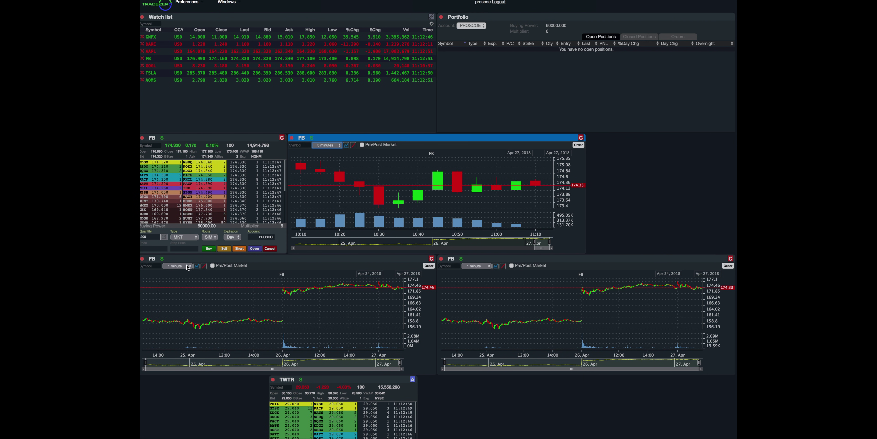
click(177, 266)
click(184, 277)
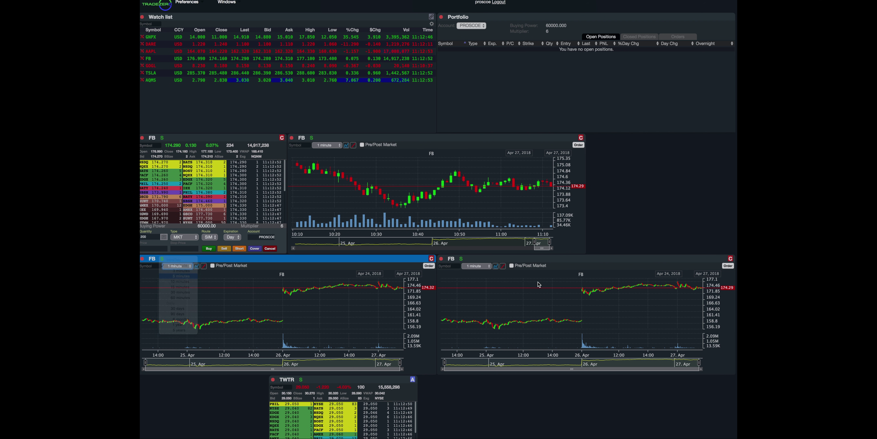
click(483, 267)
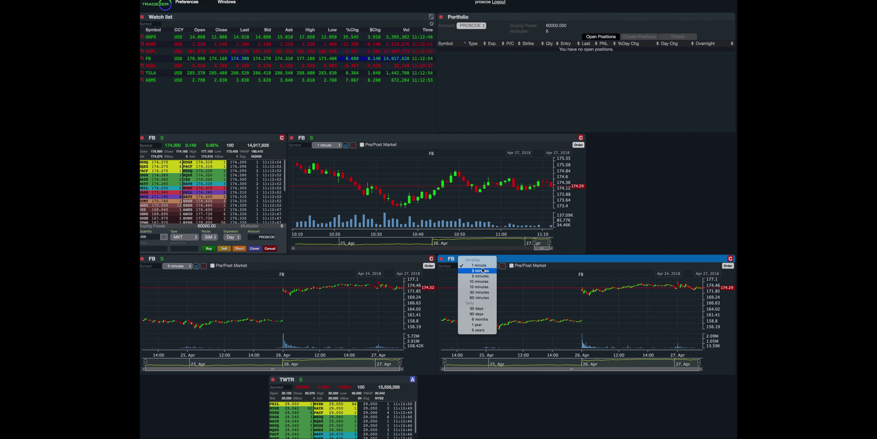
click(481, 286)
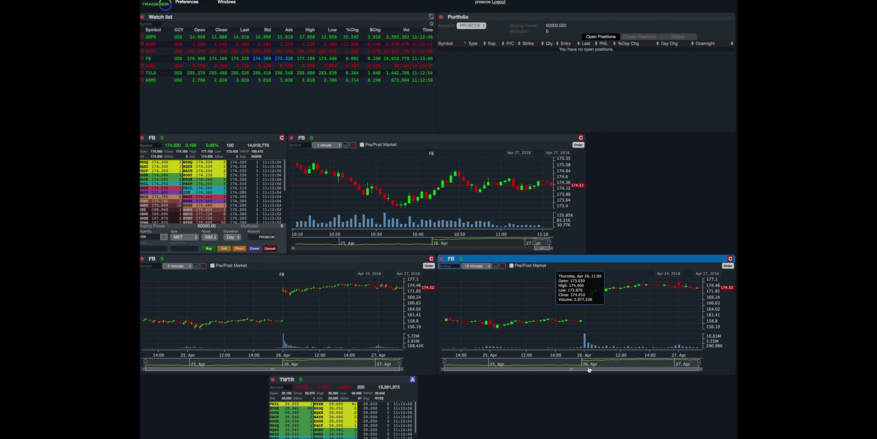
Adjust the navigator handles to zoom the 5- and 15-minute charts to recent bars
drag(445, 361, 652, 361)
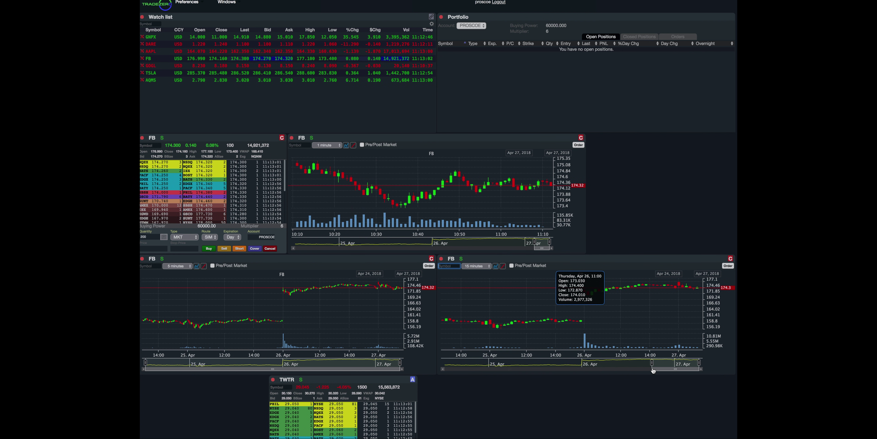
drag(283, 362, 376, 376)
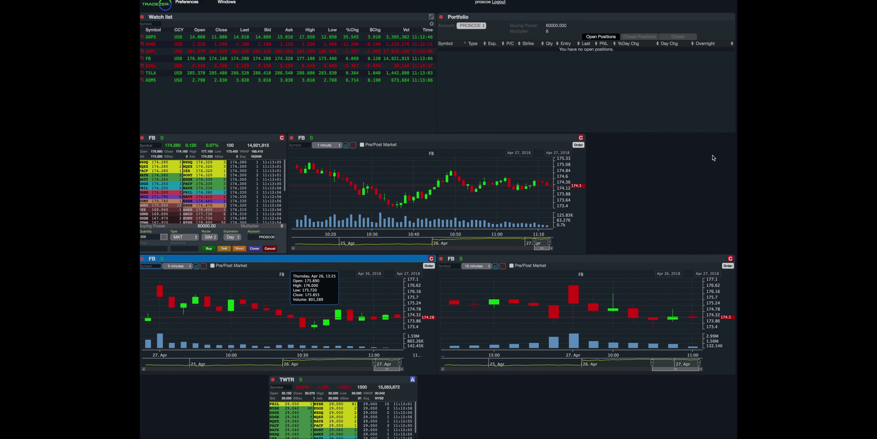
click(708, 188)
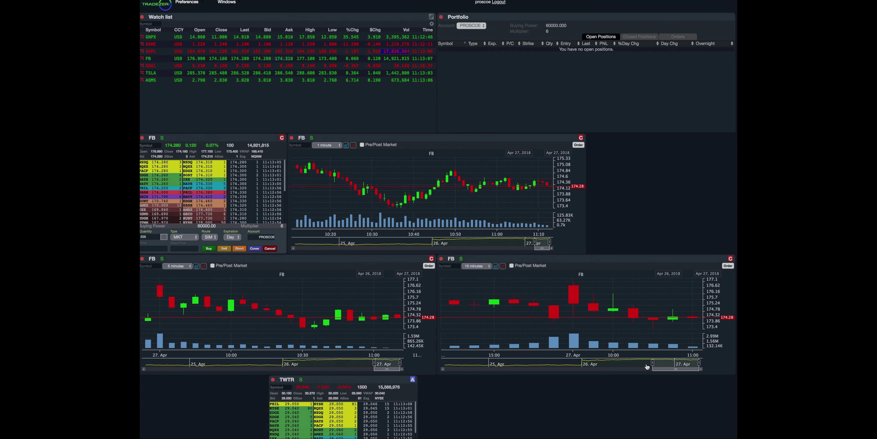
drag(652, 363, 561, 363)
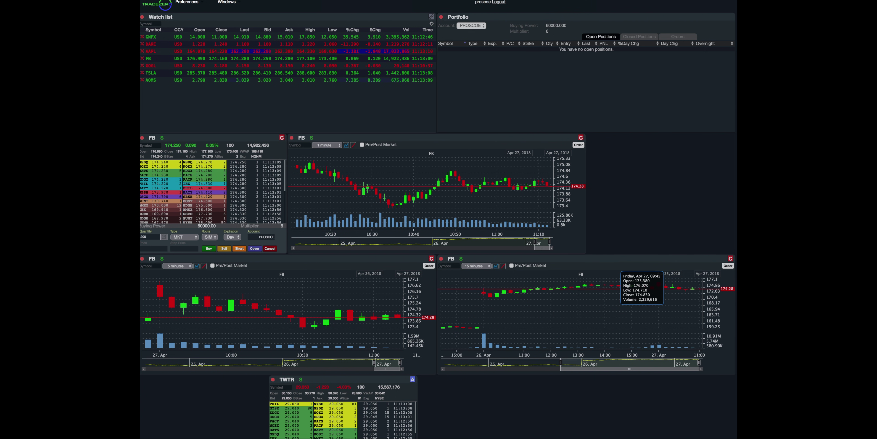
Drag the TWTR level 2 window to the left edge beside the TWTR chart
scroll(614, 405, down, 1)
scroll(609, 402, down, 10)
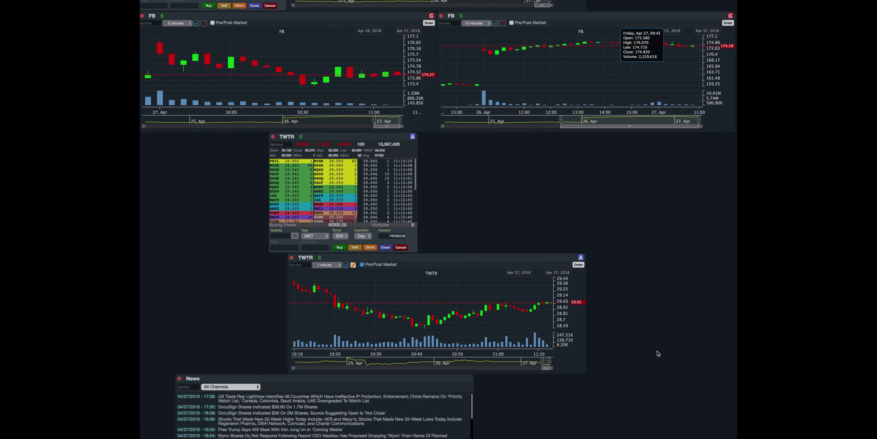
drag(382, 83, 253, 83)
scroll(712, 244, up, 6)
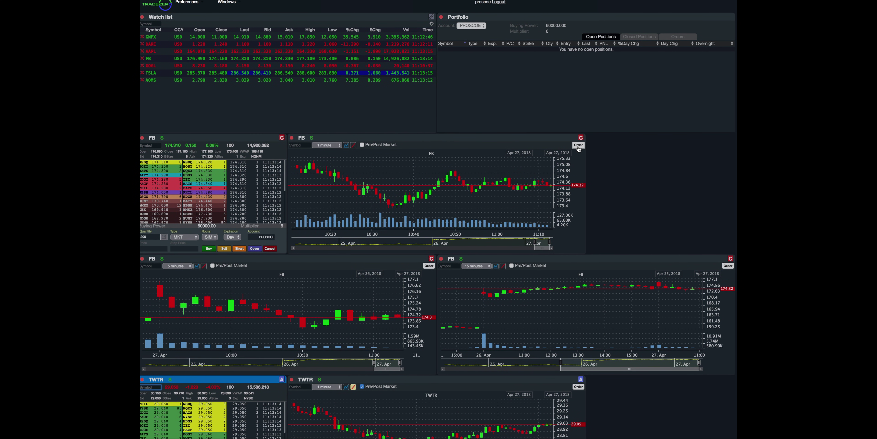
click(227, 2)
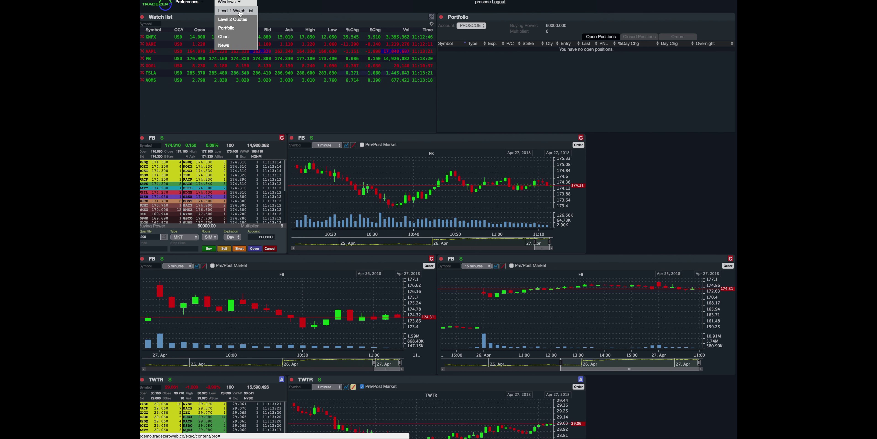
Open Watchlist Management, then browse Portfolio's Closed Positions, Orders and Open Positions
click(240, 13)
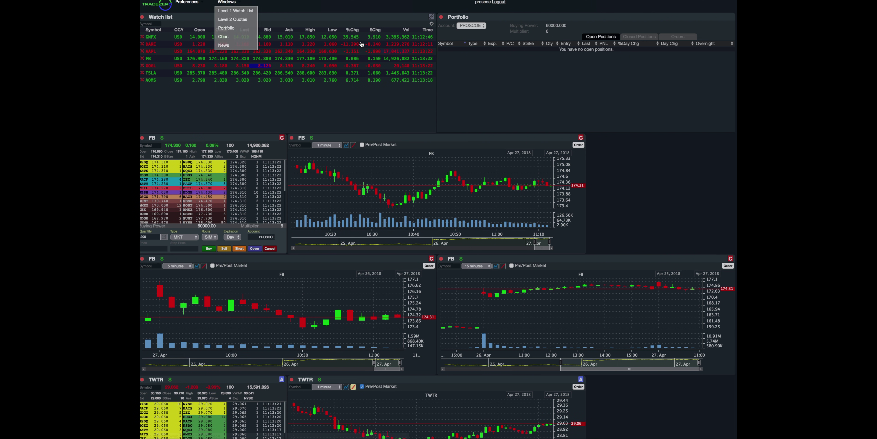
click(432, 24)
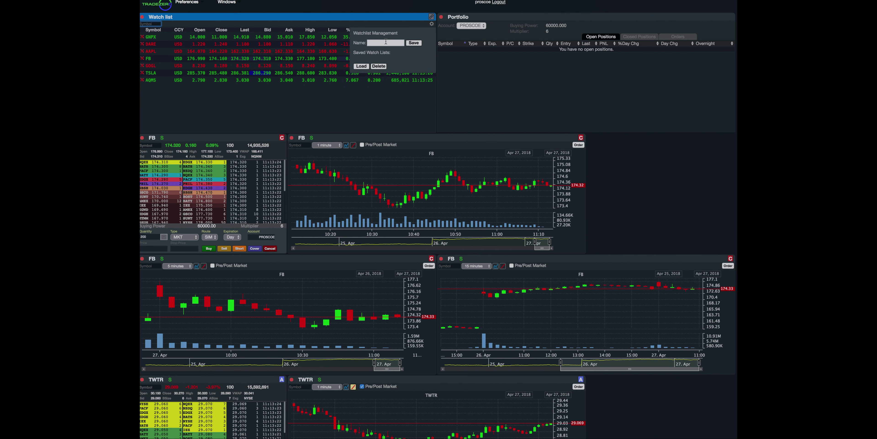
click(509, 80)
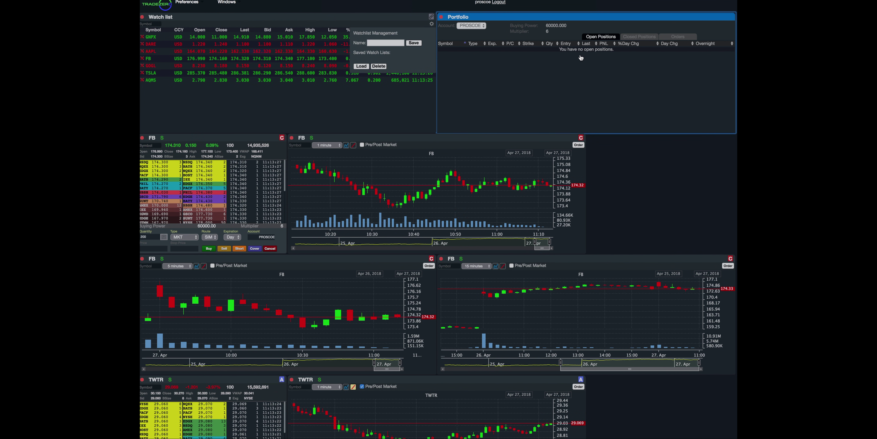
click(640, 37)
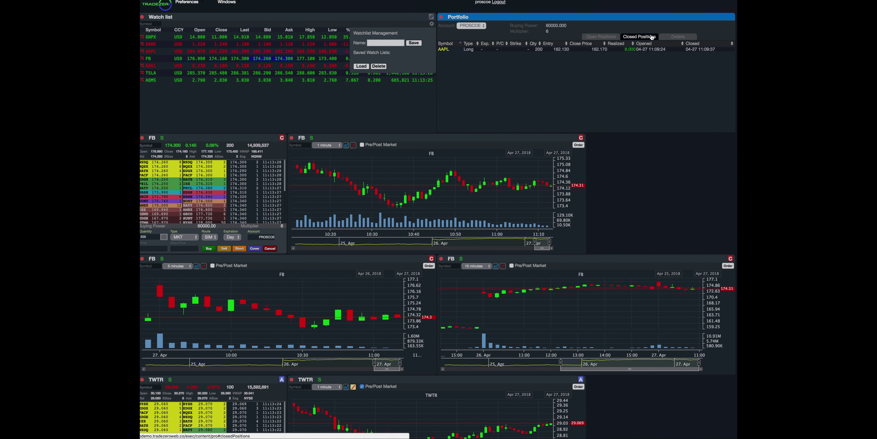
click(685, 37)
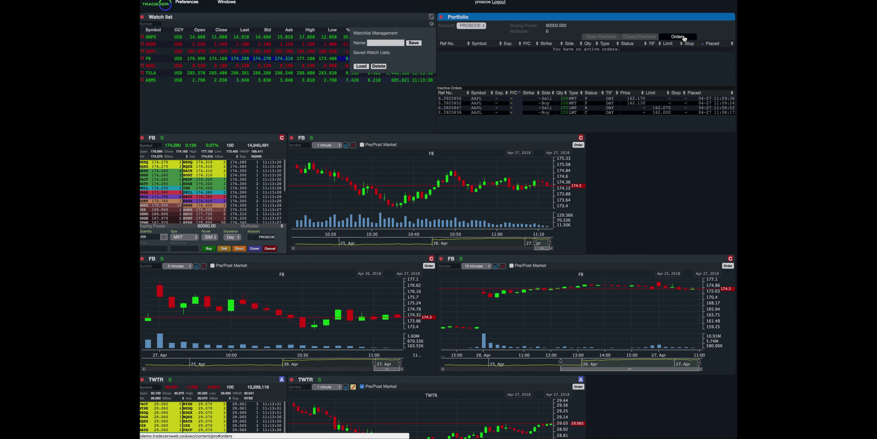
click(608, 37)
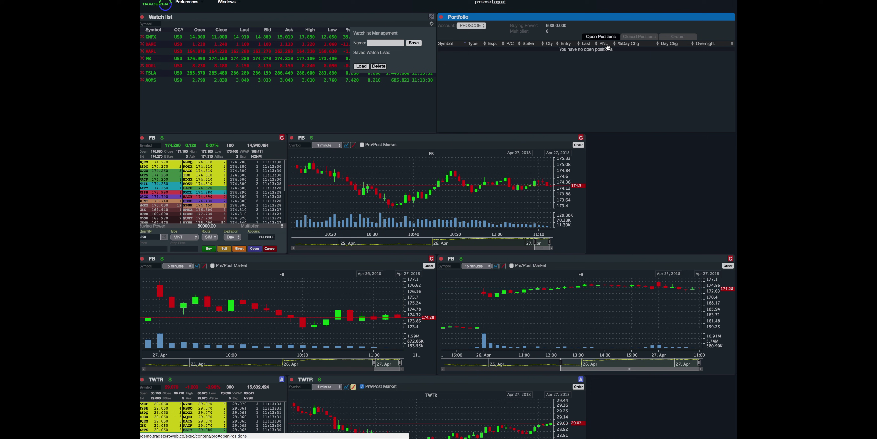
scroll(591, 43, down, 2)
Place and confirm a Buy 200 FB limit order at 174.2
click(158, 99)
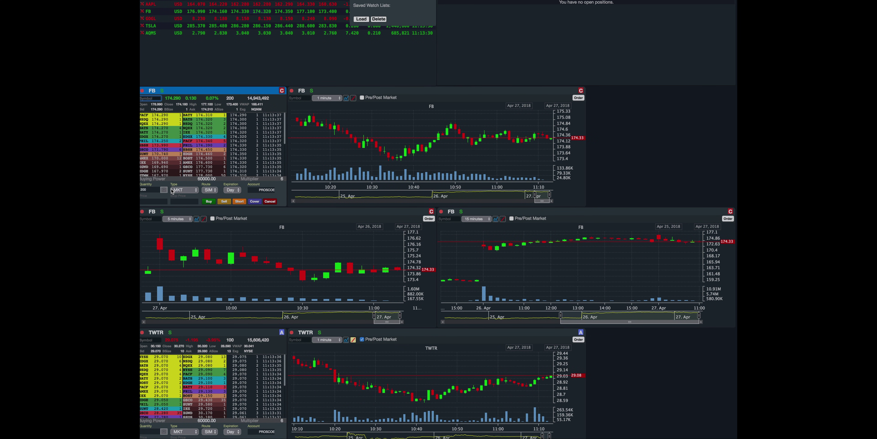
click(180, 191)
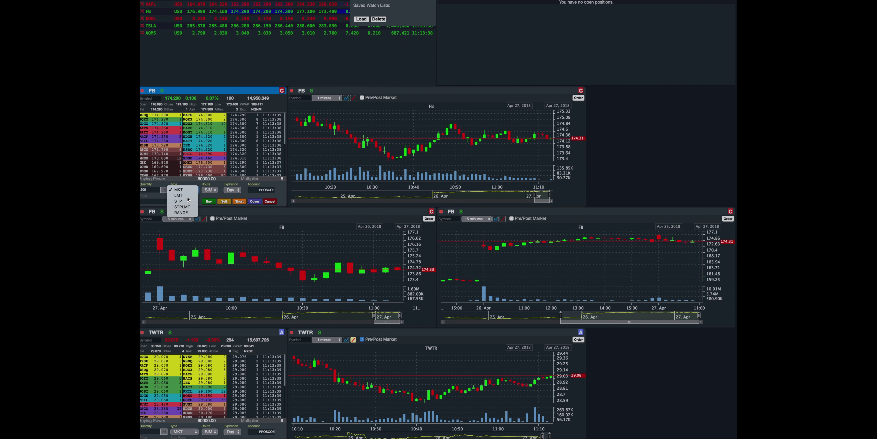
click(178, 195)
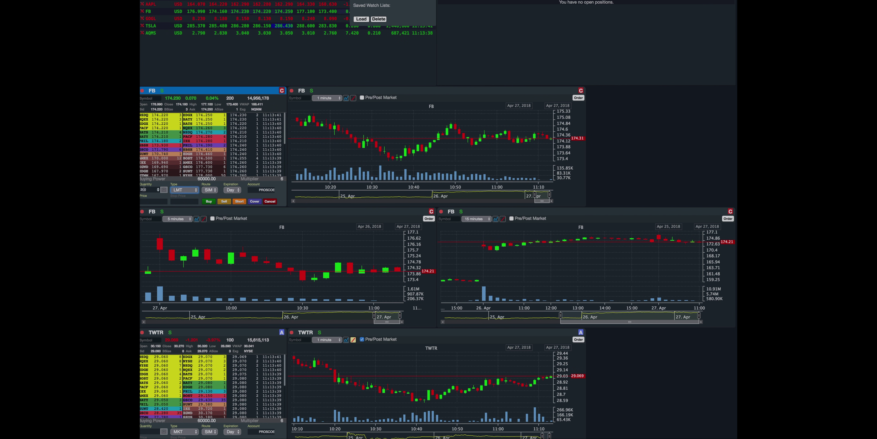
click(153, 202)
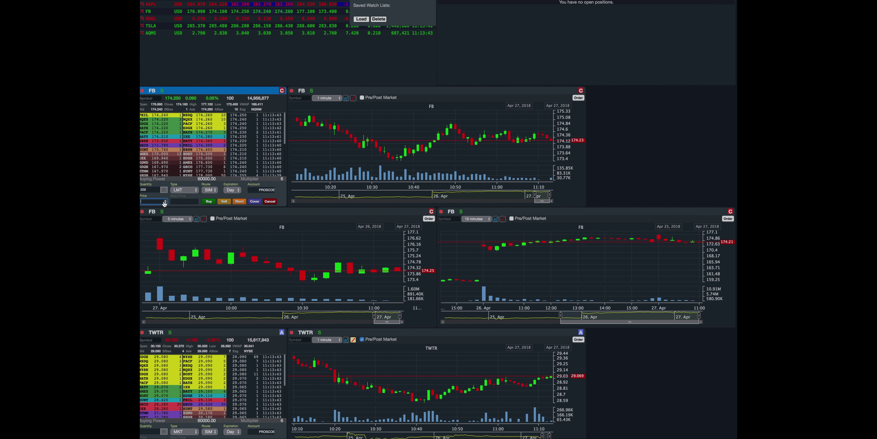
text(17)
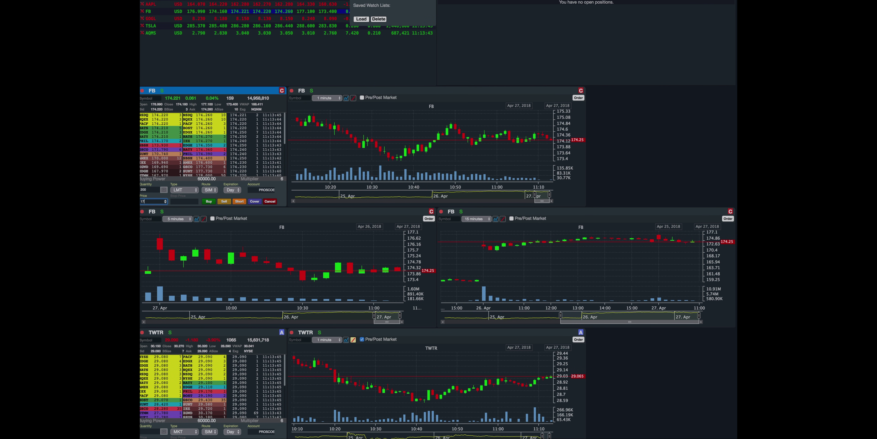
text(4.)
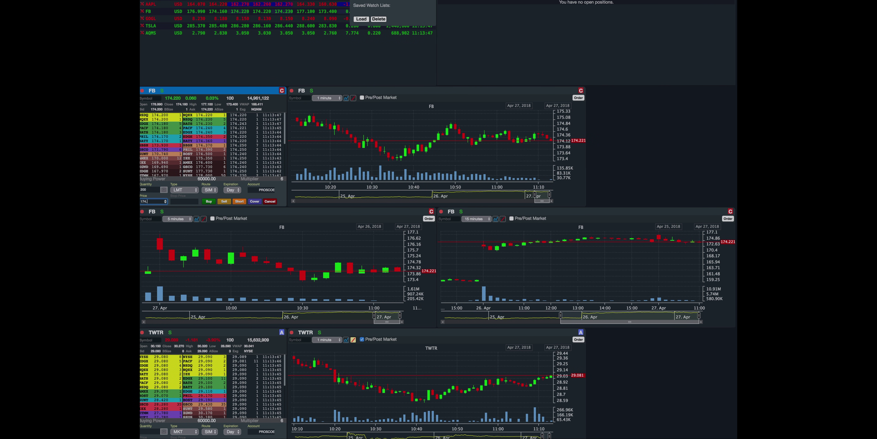
text(2)
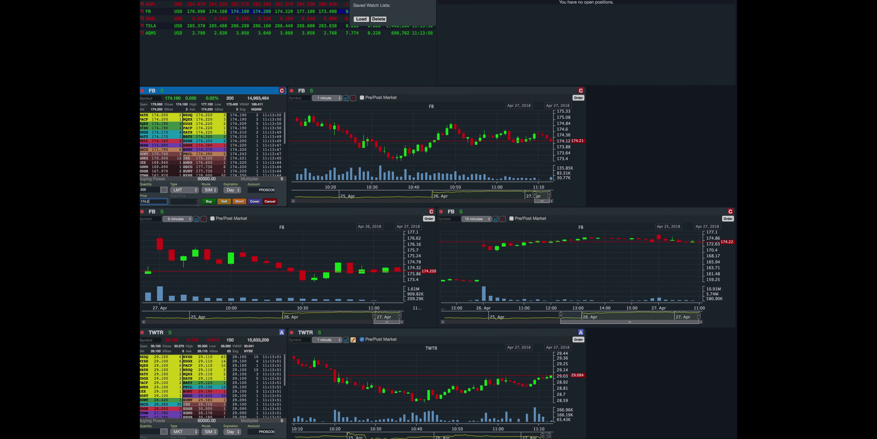
click(208, 202)
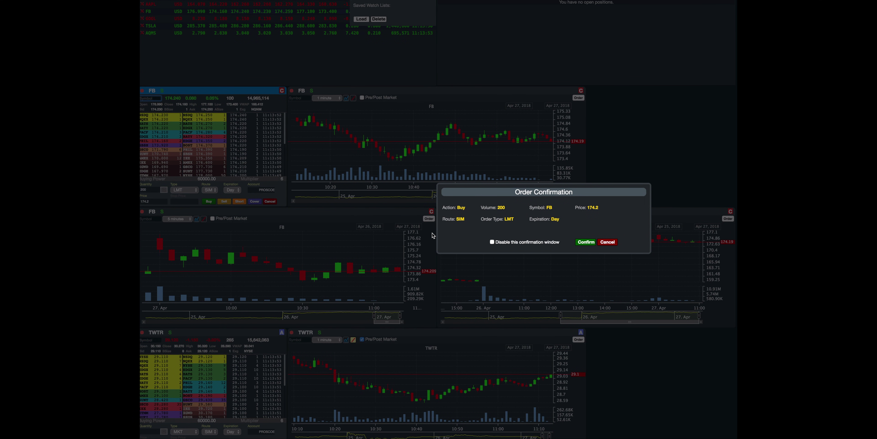
click(585, 242)
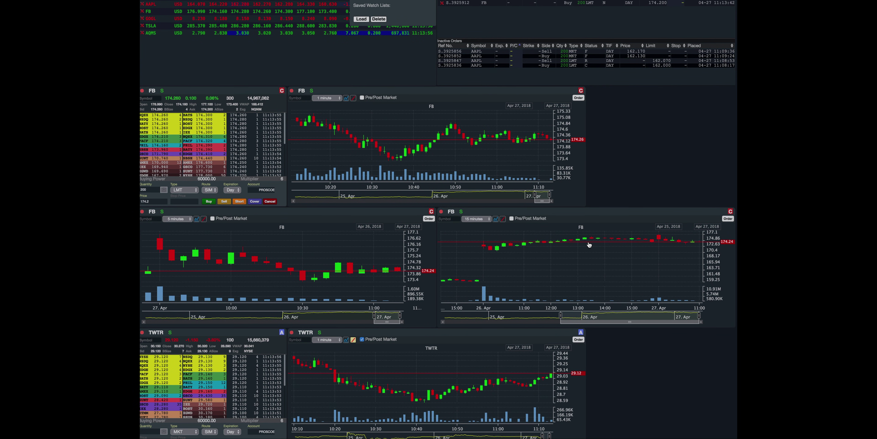
Cancel the working FB limit order and clear the Level 2 symbol for DARE
scroll(597, 182, up, 2)
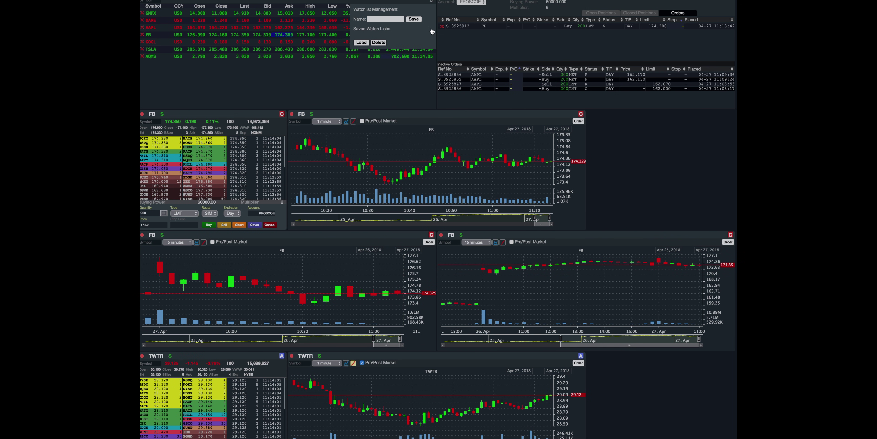
click(442, 27)
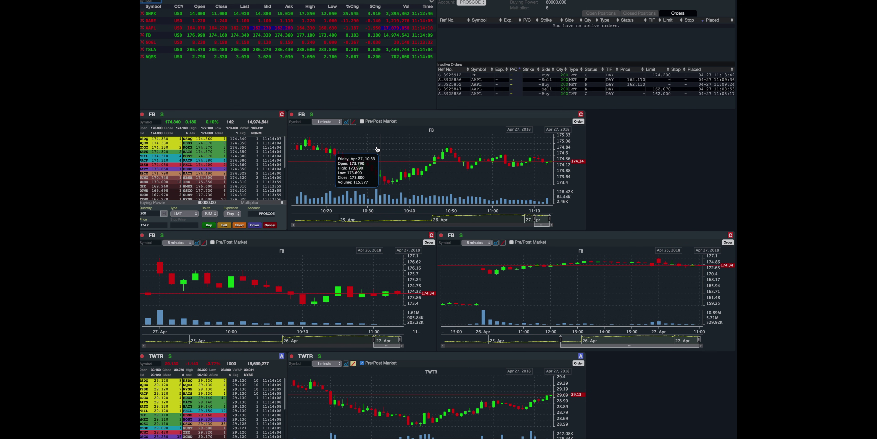
scroll(334, 149, down, 5)
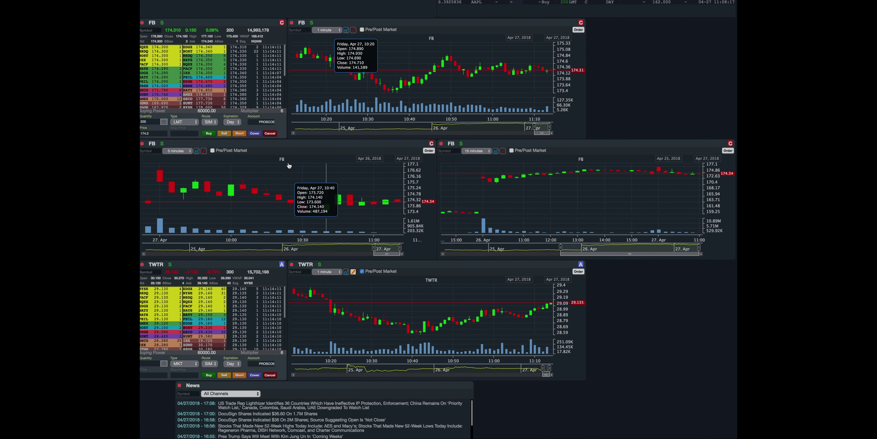
scroll(248, 123, up, 3)
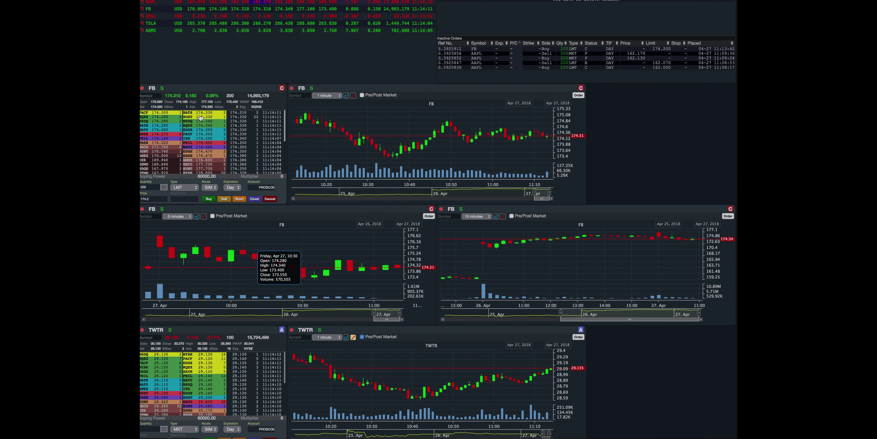
click(145, 95)
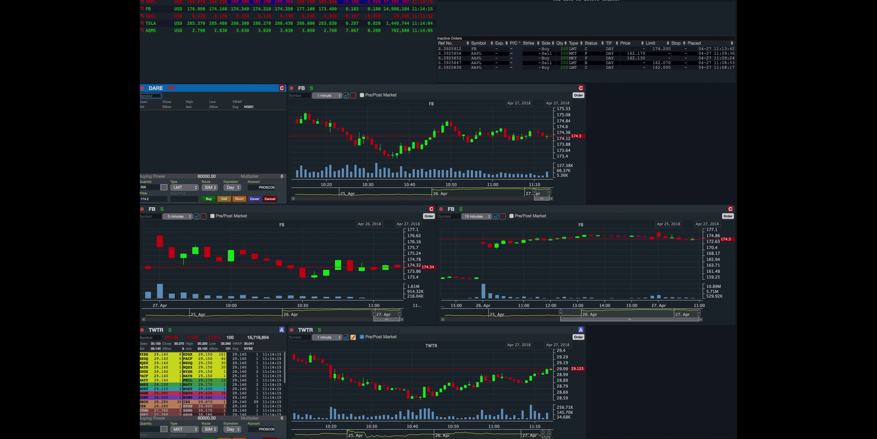
scroll(187, 101, up, 2)
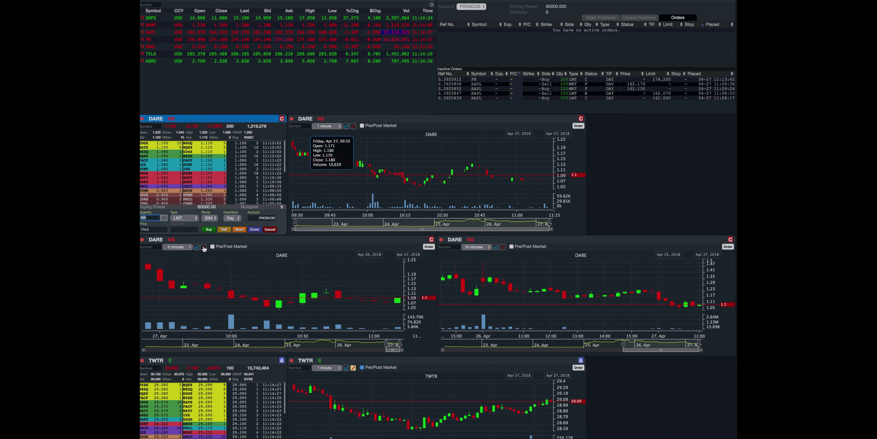
Load TWTR into the linked Level 2 and chart panels
click(194, 218)
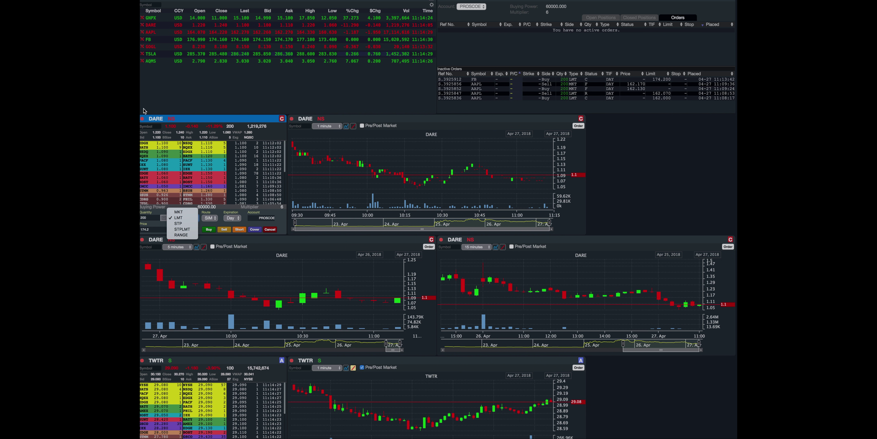
click(153, 127)
click(153, 127)
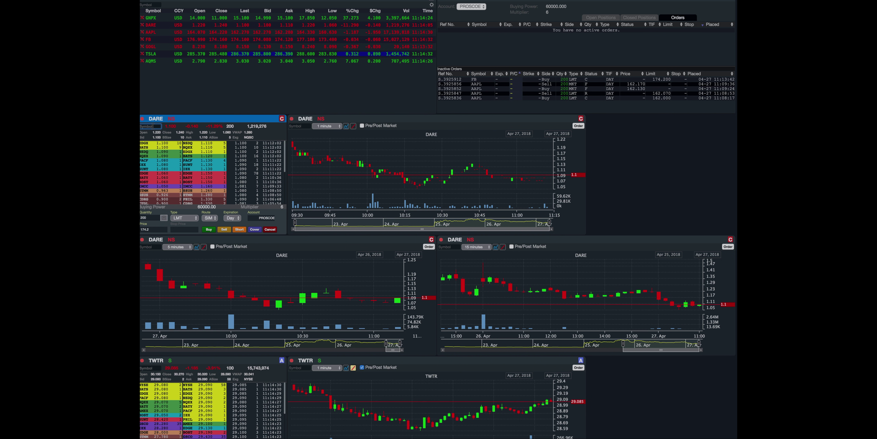
text(TWTR)
key(Return)
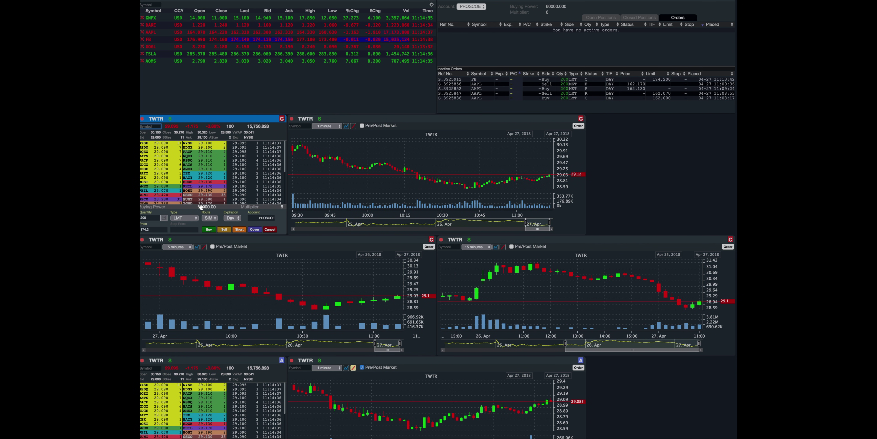
Review order types, nudge the TWTR limit price down, and check open positions
click(184, 218)
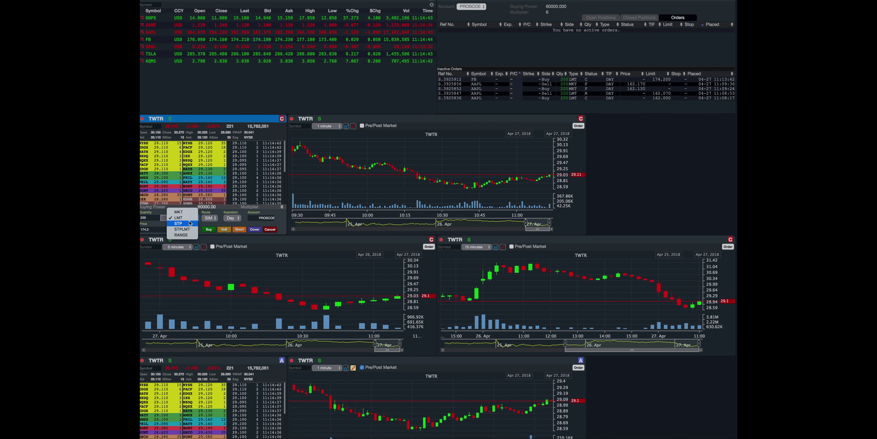
key(Escape)
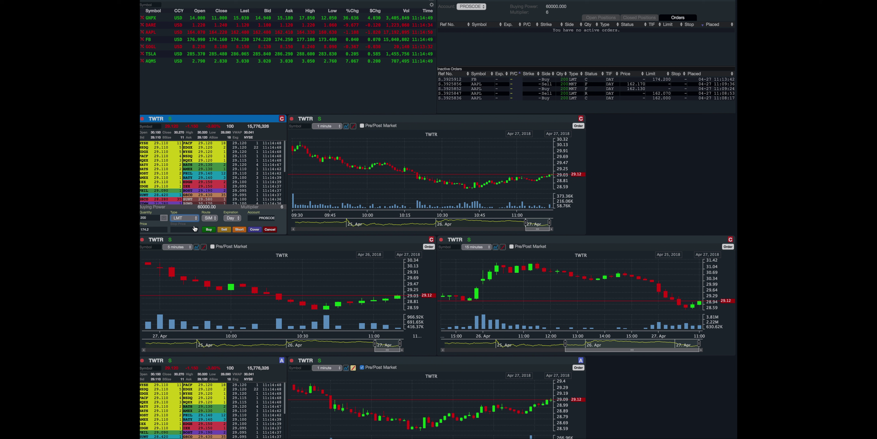
click(166, 230)
click(166, 230)
click(165, 231)
click(165, 230)
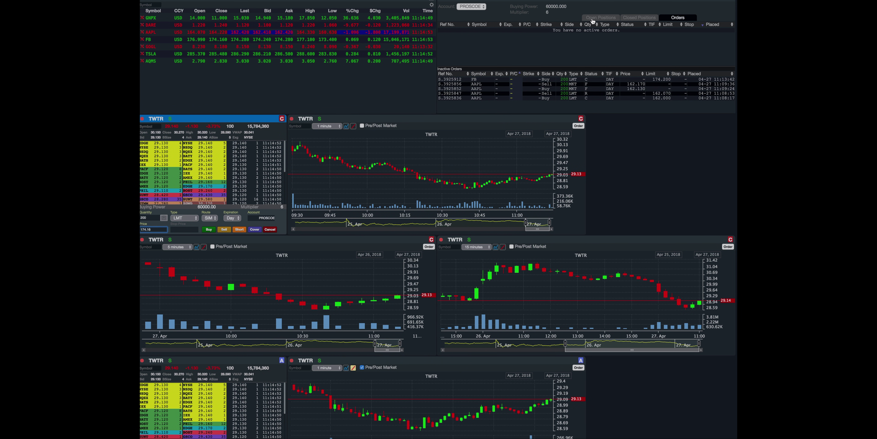
click(592, 21)
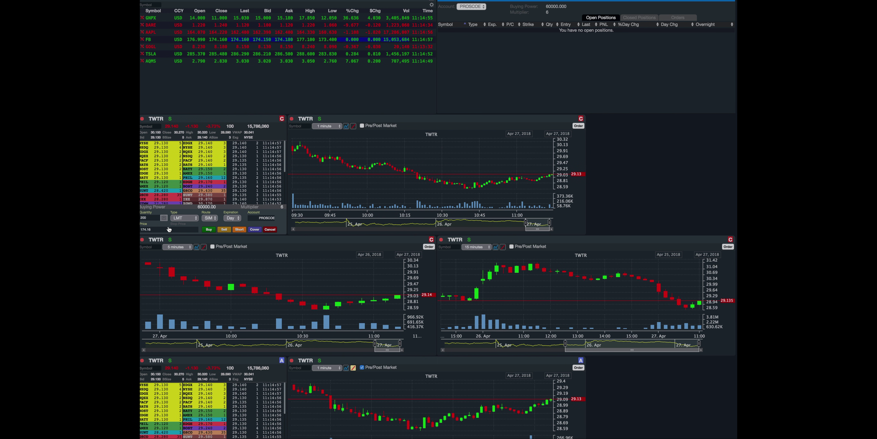
Buy 200 TWTR at market and confirm the order
click(181, 218)
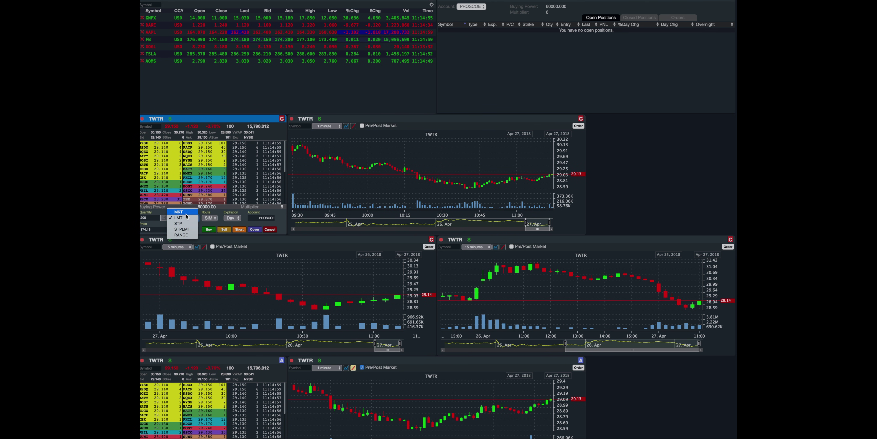
click(178, 211)
click(209, 229)
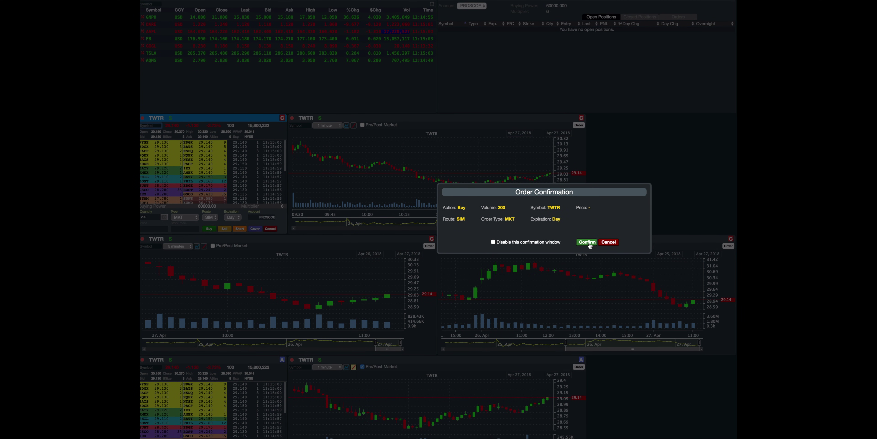
click(587, 243)
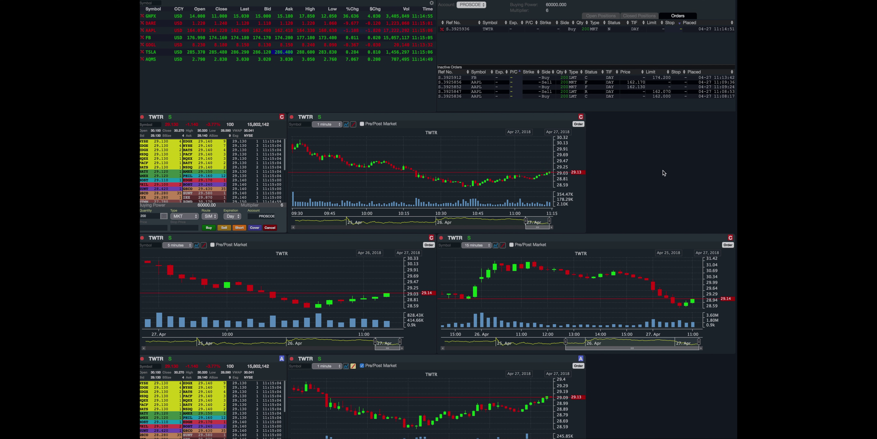
Show the open positions list with the 200-share TWTR long entered at 29.14
click(603, 16)
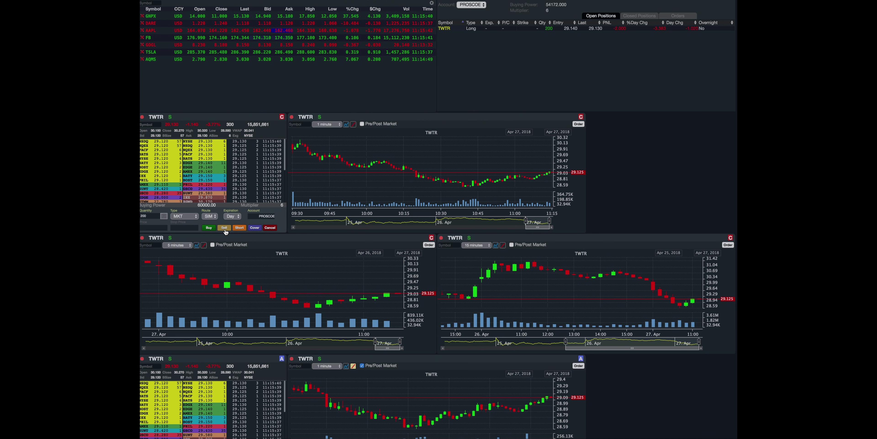
Make the TWTR ticket a limit order priced 29.15 and submit the 200-share sell
click(184, 216)
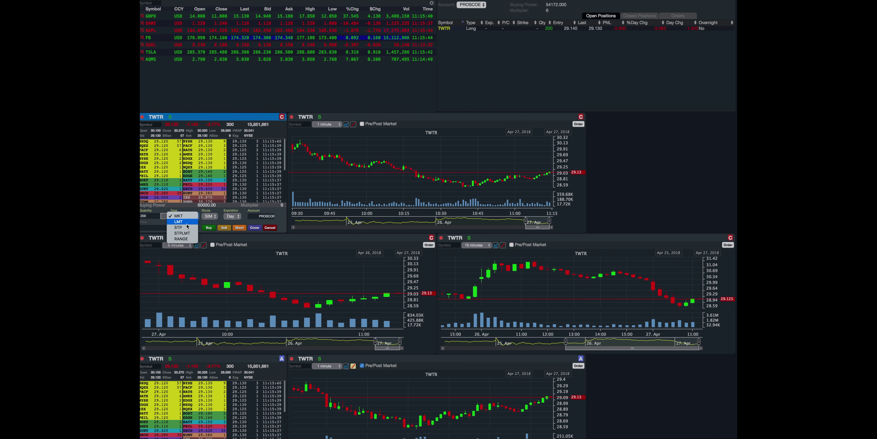
click(184, 223)
click(143, 227)
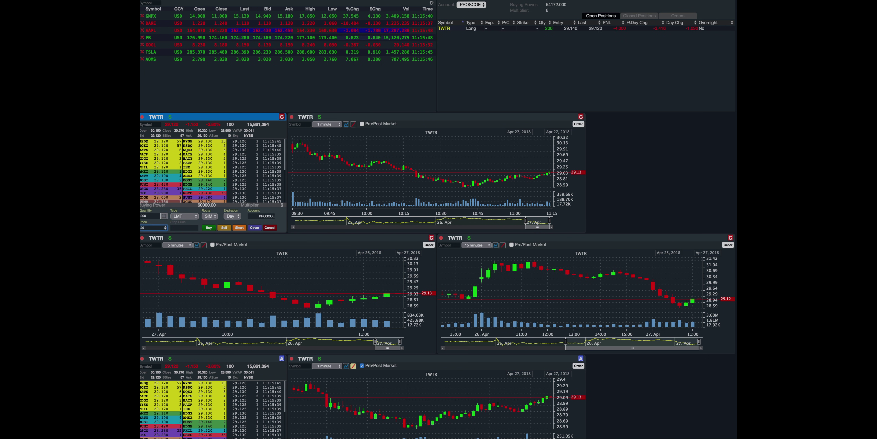
text(292)
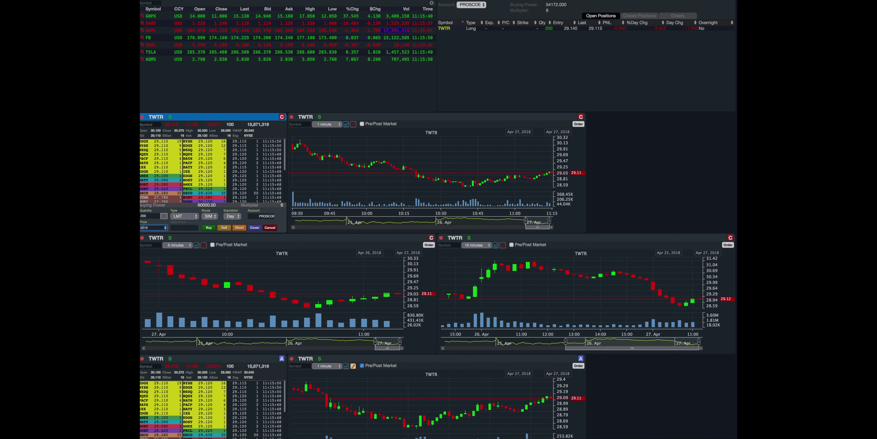
key(BackSpace)
key(BackSpace)
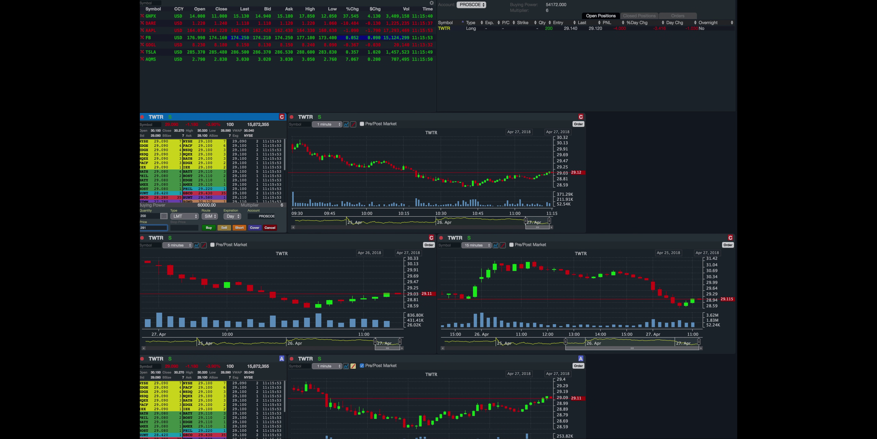
text(.15)
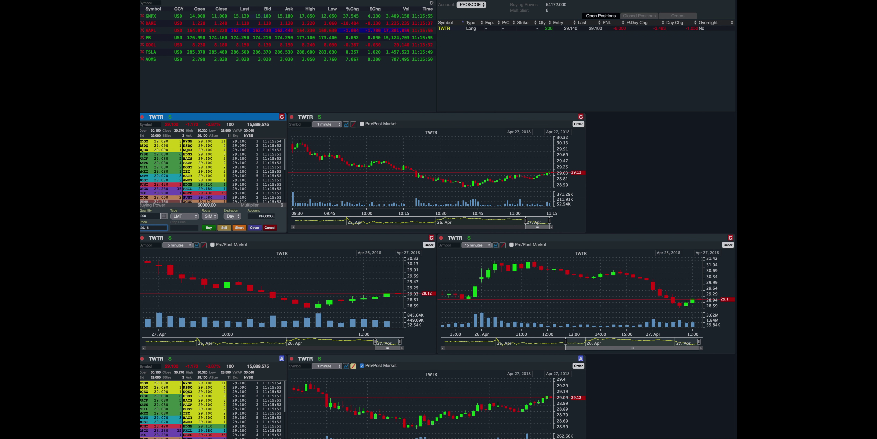
click(225, 227)
click(586, 241)
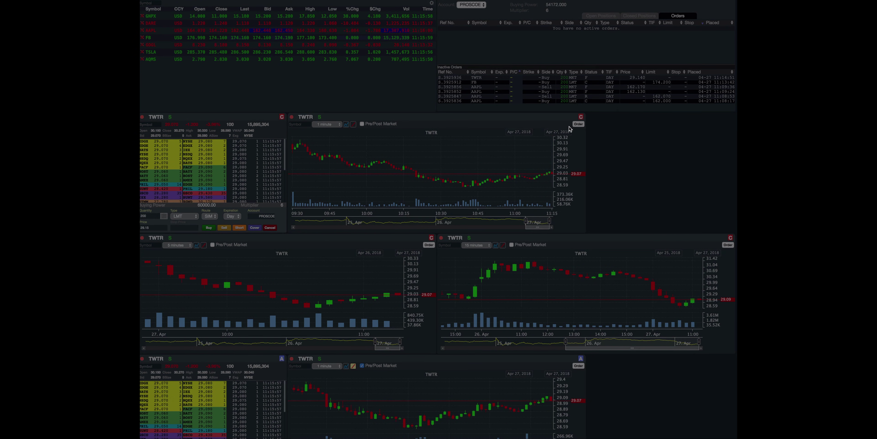